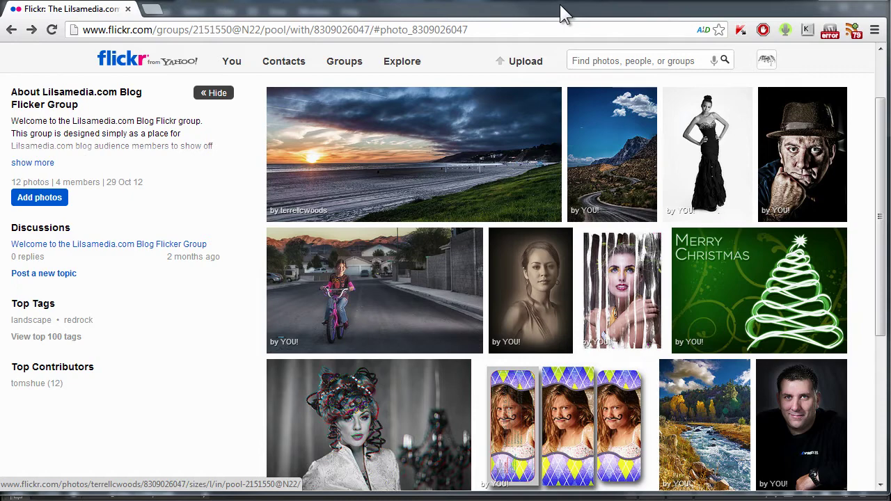
Step: Open the 'Christmas Day Weather Alert - L.A. Style' page from the group pool and scroll through its comments
mouse_move(392, 224)
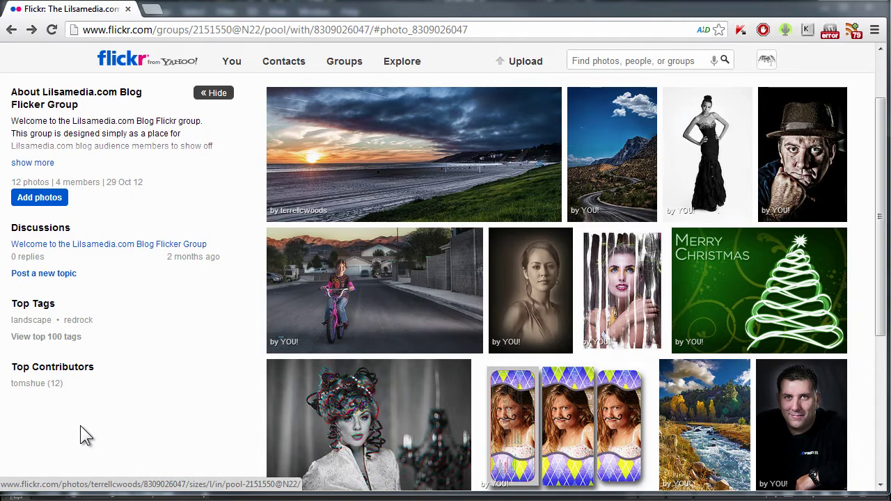
click(402, 141)
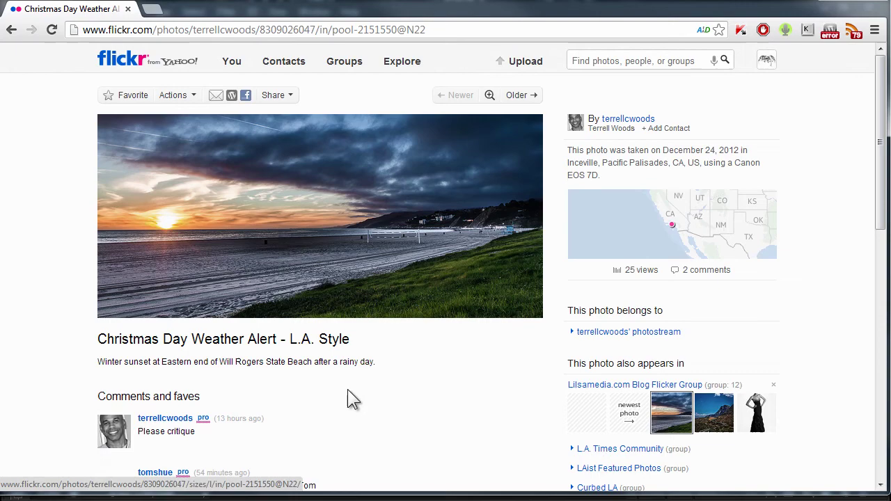
scroll(402, 430, down, 1)
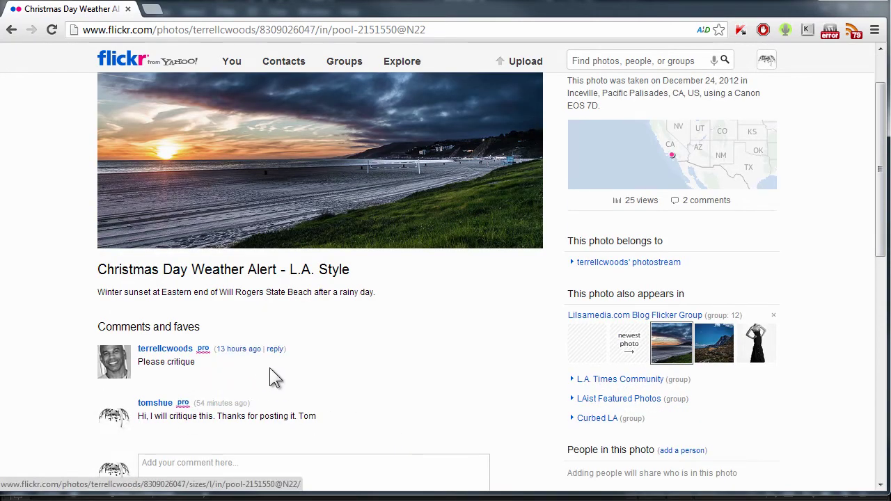
scroll(348, 386, up, 1)
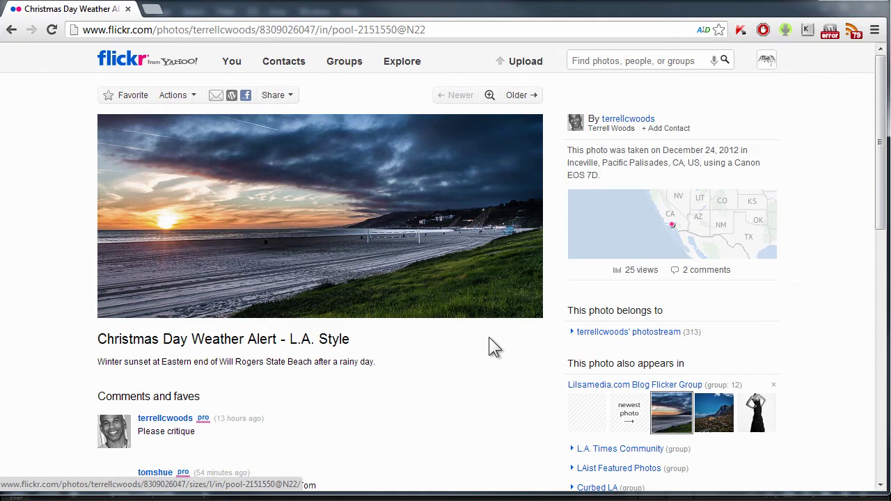
Step: View the sunset photo large in Flickr's dark lightbox with its title and 2 comments
click(331, 226)
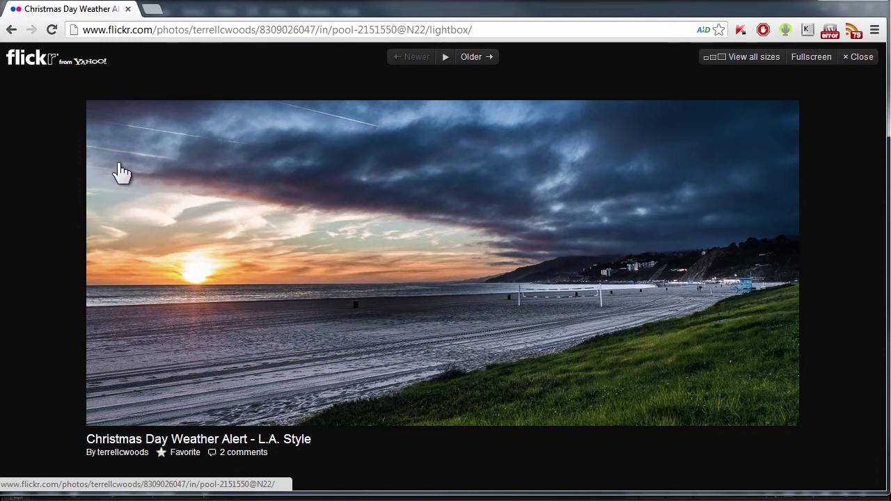
click(829, 5)
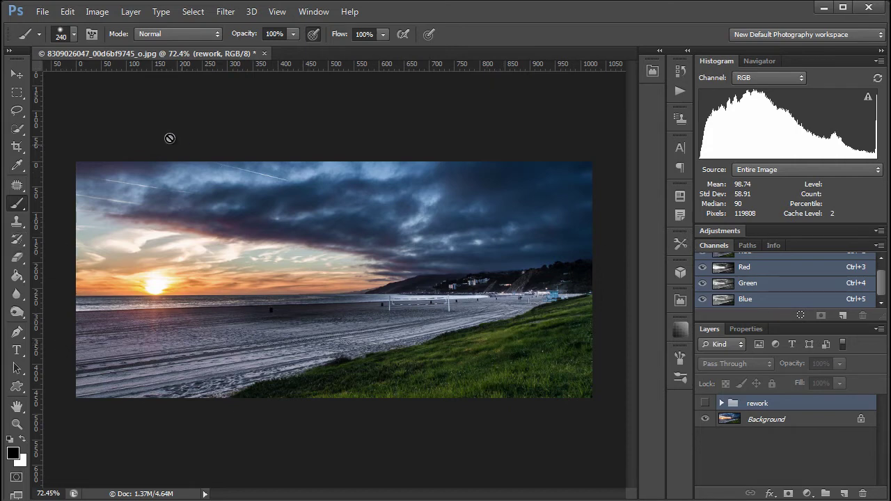
Step: In Preferences (Ctrl+K), set a gridline every 100 Percent with 3 subdivisions
click(43, 12)
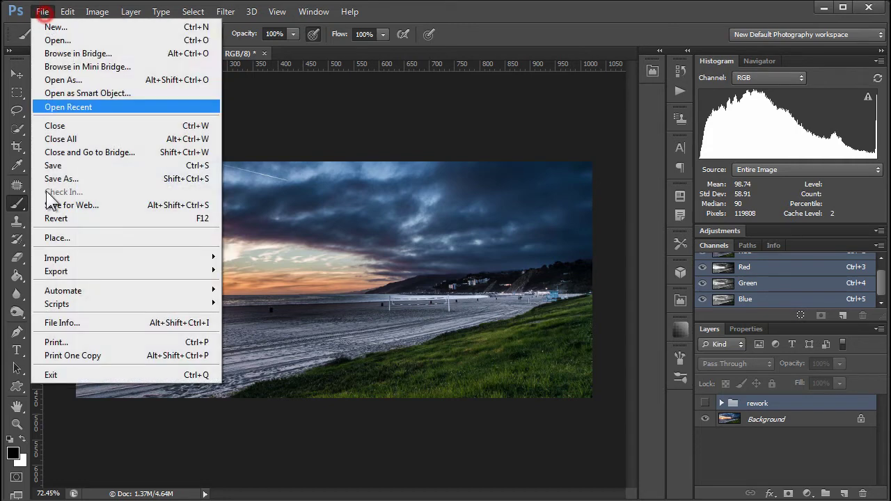
mouse_move(67, 11)
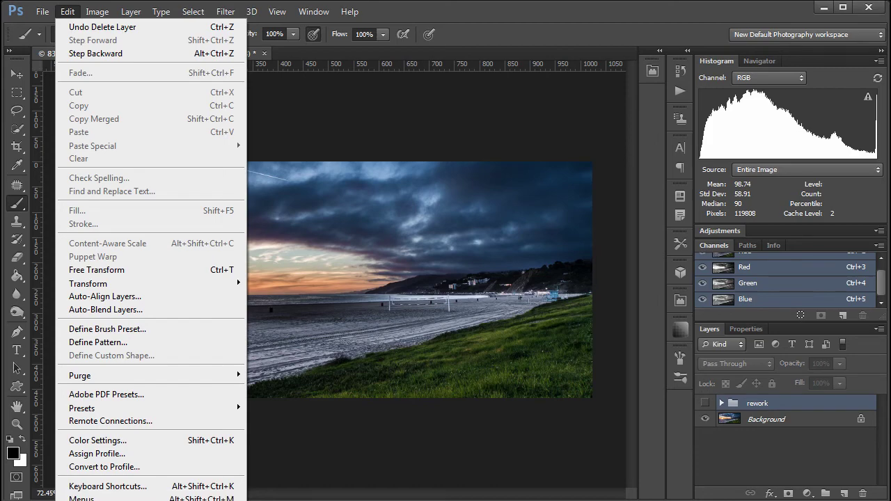
key(ctrl+k)
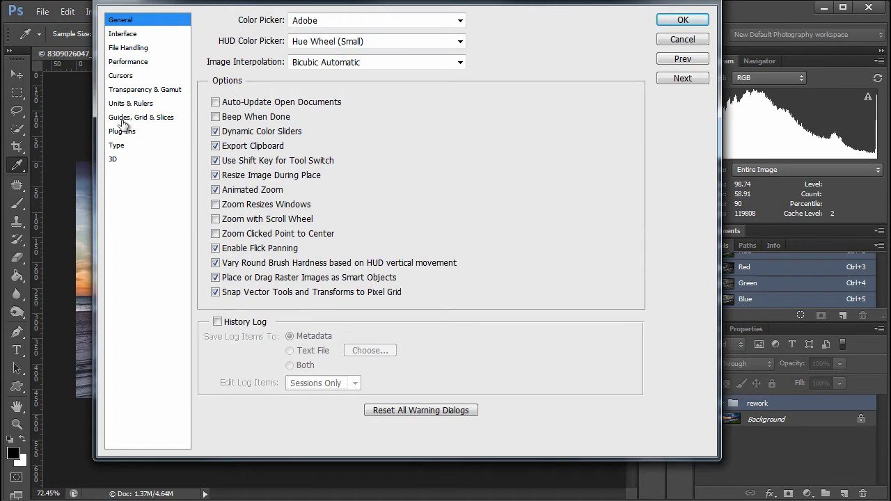
click(123, 118)
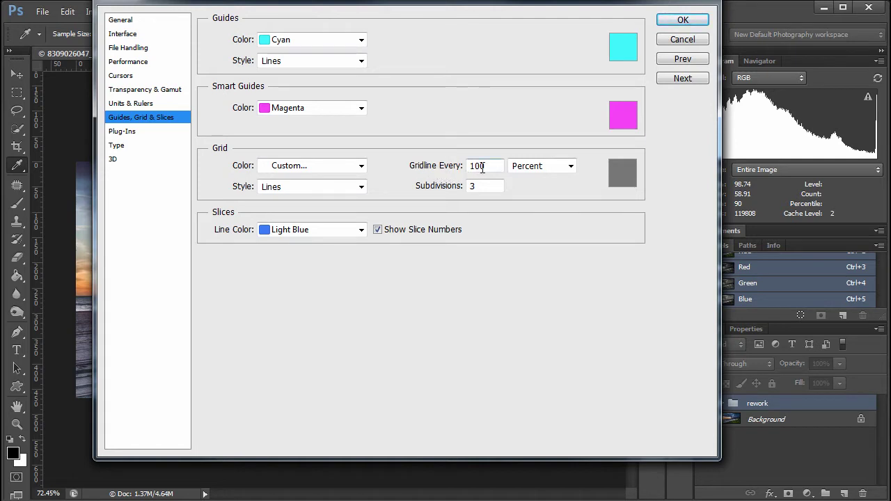
click(570, 167)
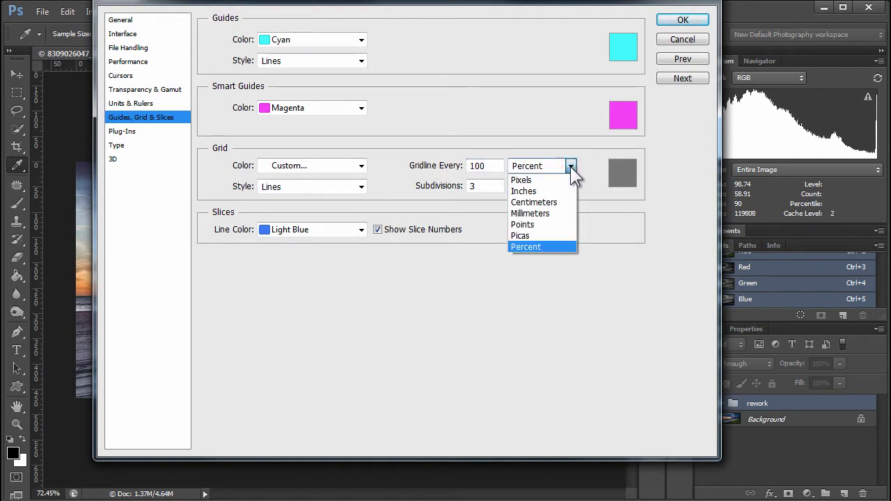
click(528, 247)
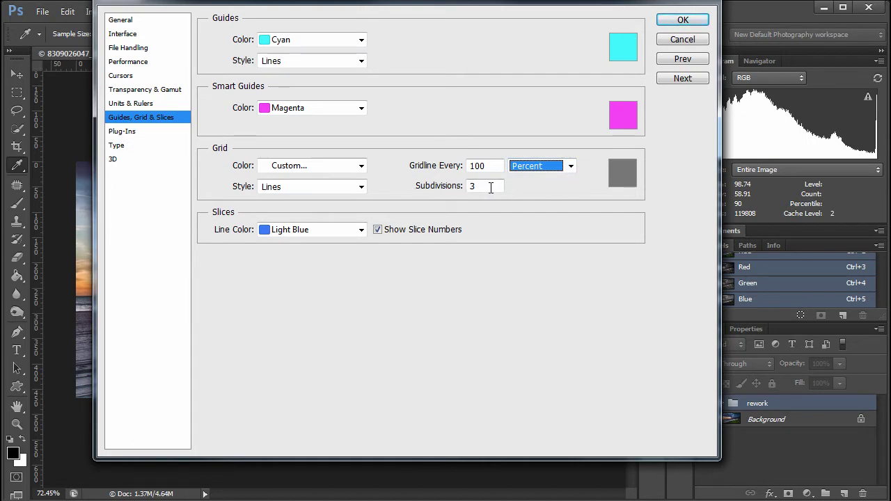
click(682, 21)
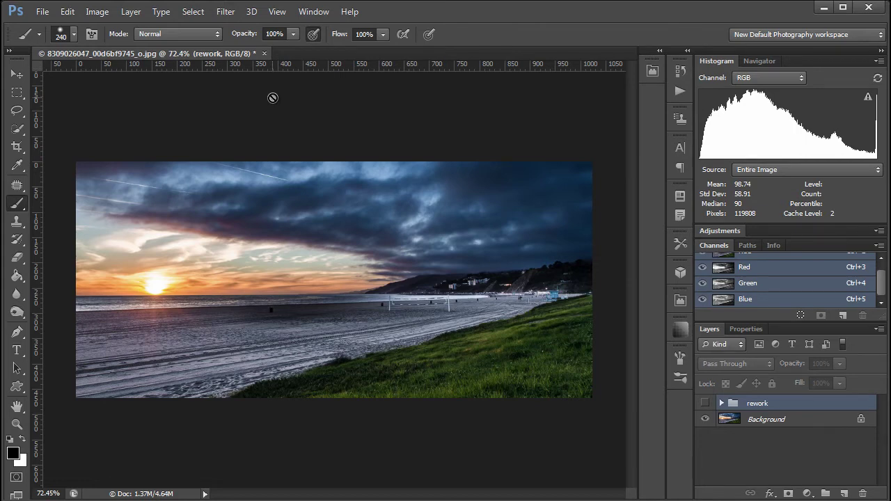
click(76, 11)
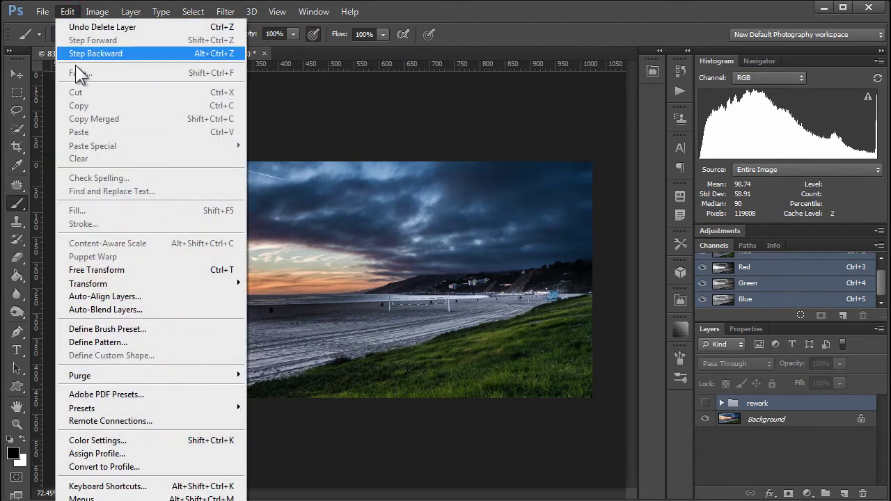
click(97, 487)
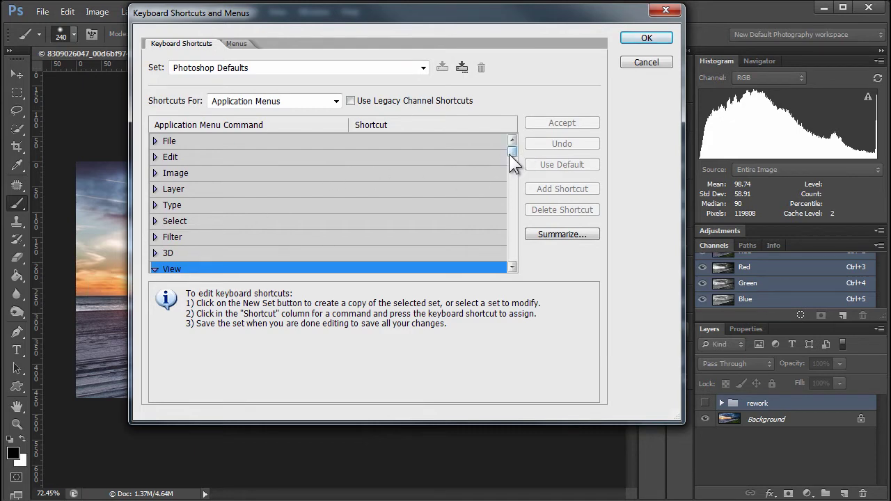
drag(509, 154, 510, 158)
click(152, 219)
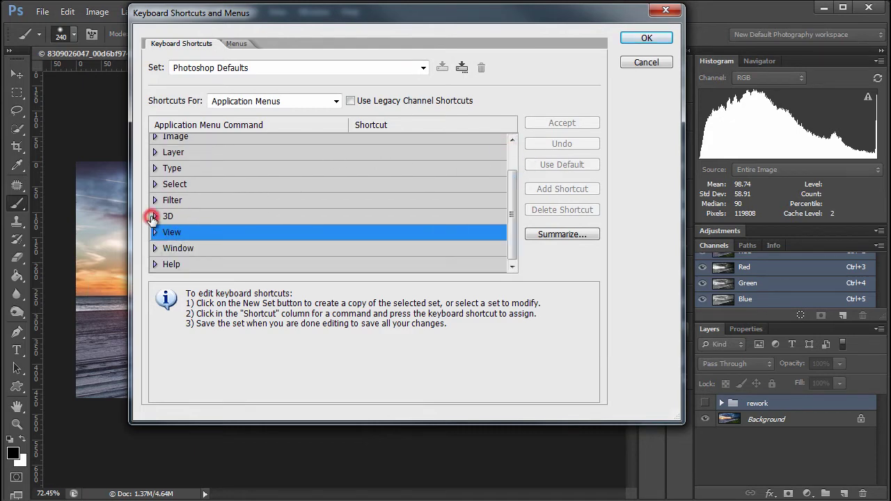
click(155, 233)
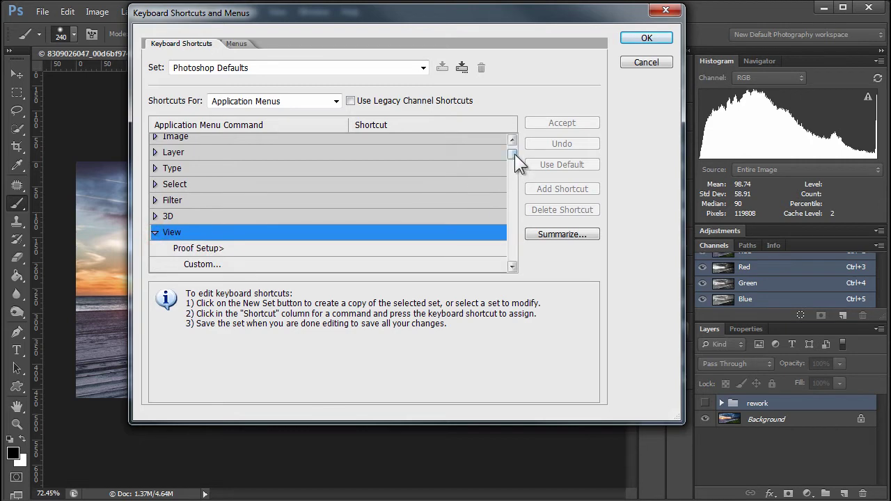
drag(515, 154, 511, 219)
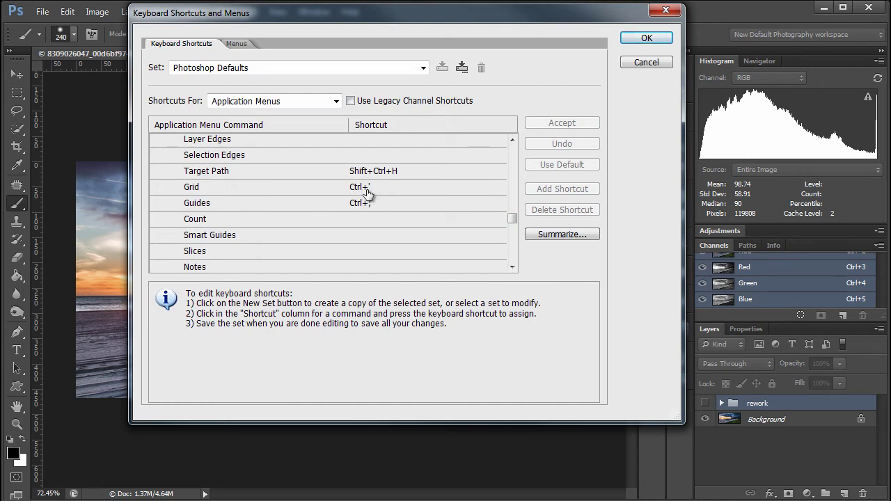
click(636, 40)
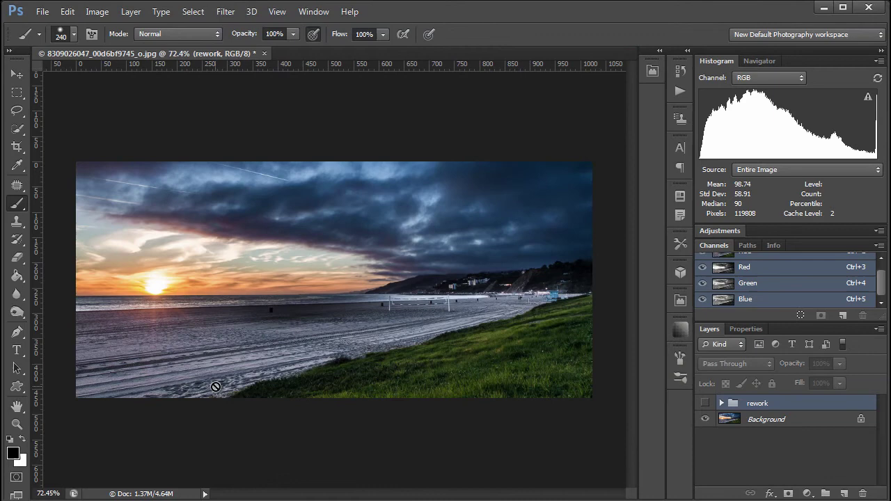
Step: Show the rule-of-thirds grid over the photo and switch to the Move tool
key(ctrl+apostrophe)
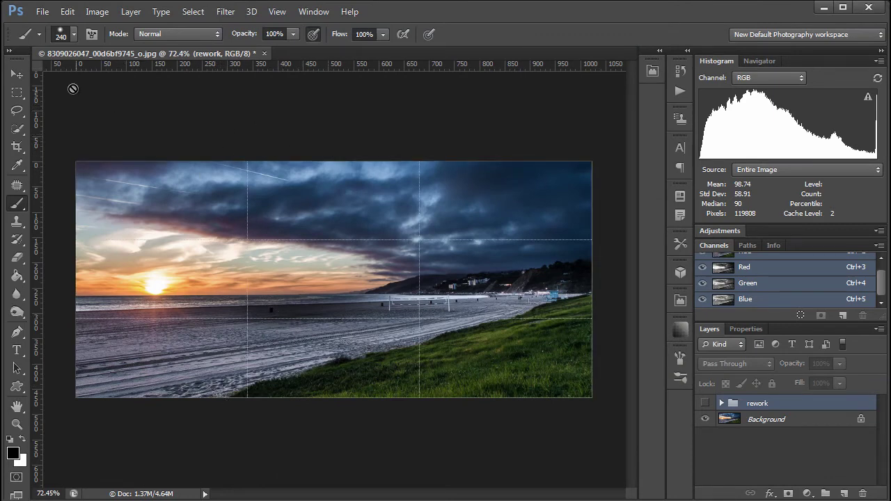
click(17, 74)
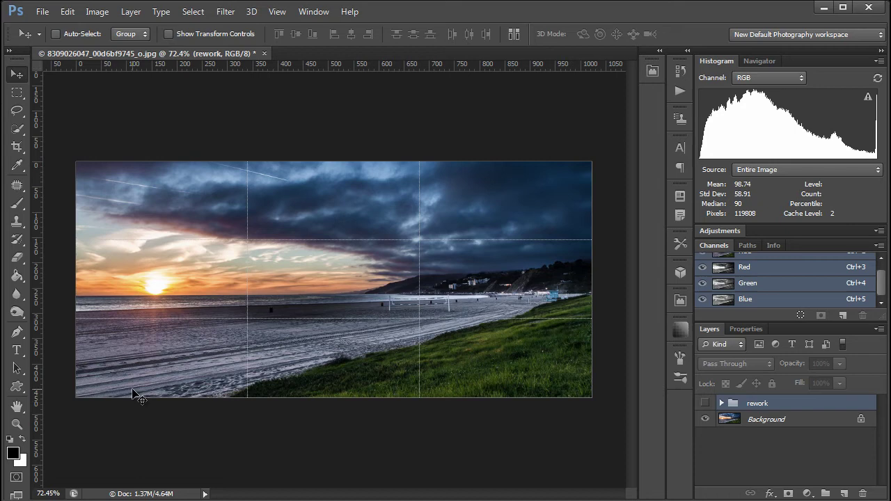
Step: Show and expand the rework group, then hide Layer 2 with its darkening mask
click(706, 404)
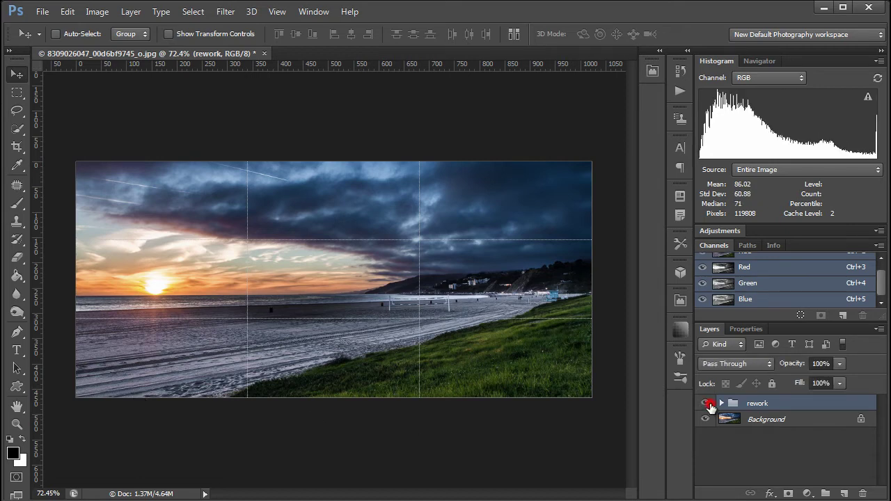
click(722, 404)
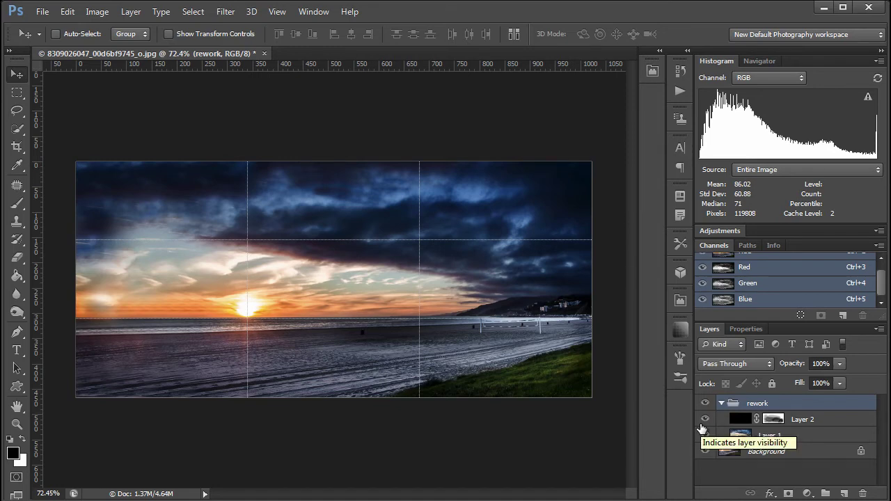
click(705, 418)
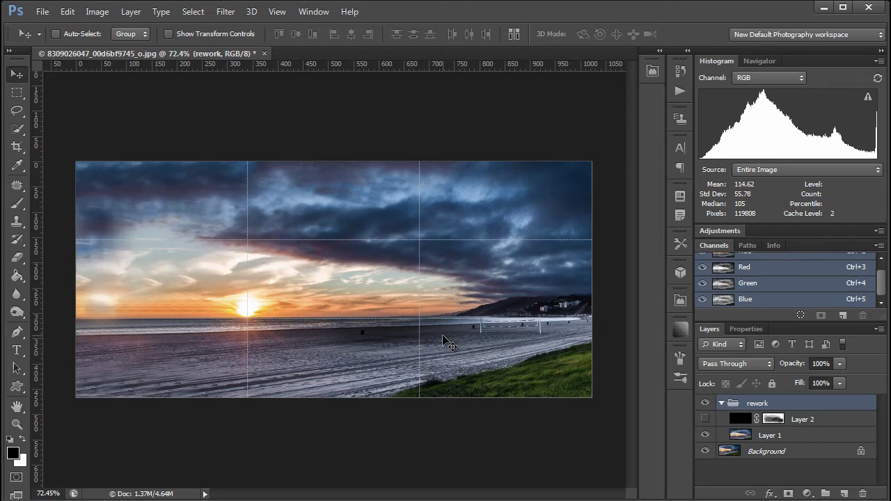
Step: Toggle the rework group off and on repeatedly to compare it with the original
click(706, 404)
click(706, 404)
click(706, 404)
click(706, 404)
click(706, 404)
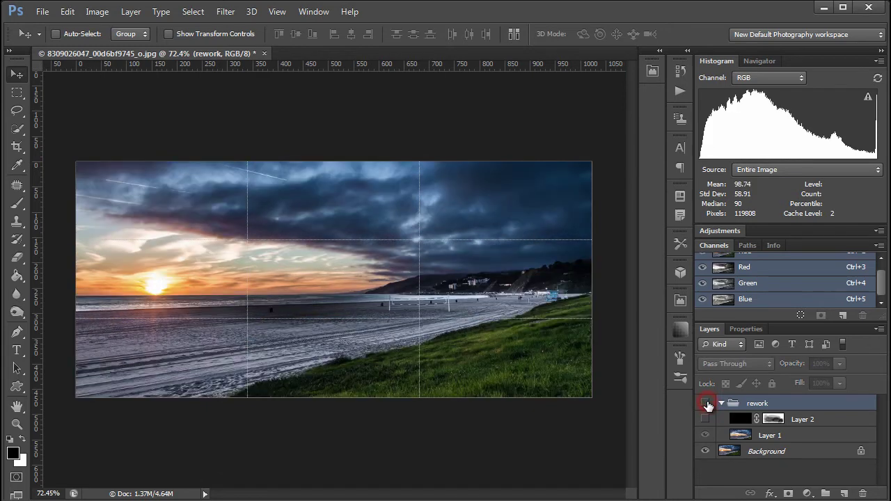
click(706, 404)
click(706, 404)
click(706, 404)
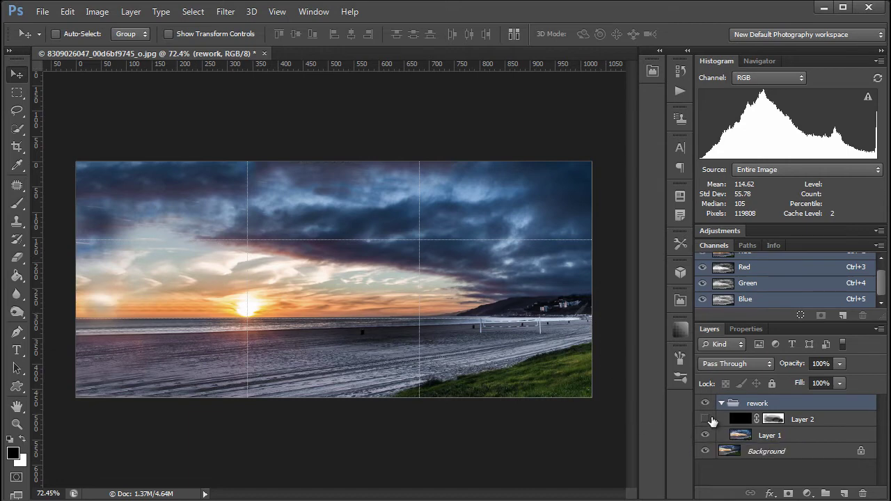
Step: Set the rework group's opacity back to 100%, then hide the group
click(839, 364)
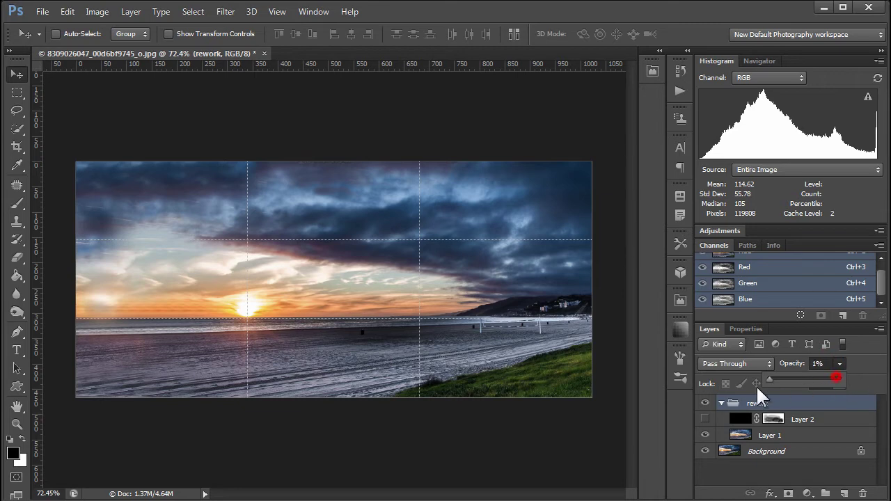
drag(757, 387, 882, 387)
click(705, 404)
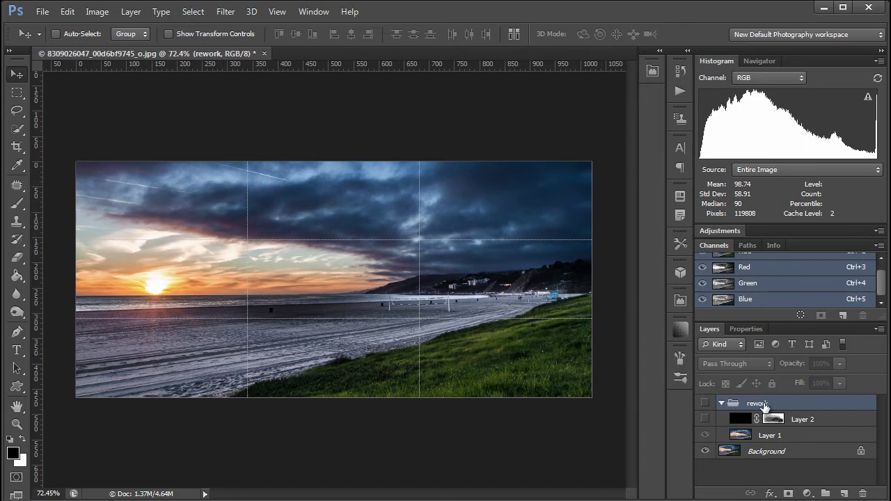
Step: Select the image below the upper sky and stamp it into a new Layer 3 above Background
click(17, 92)
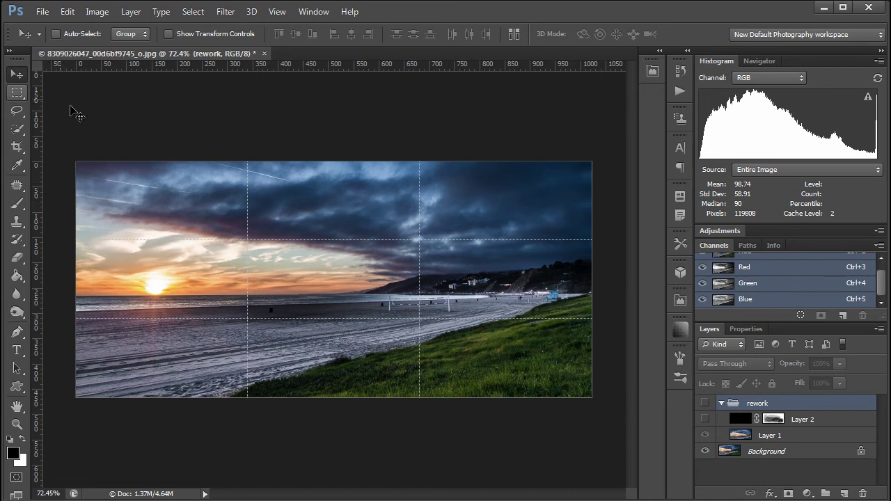
click(16, 92)
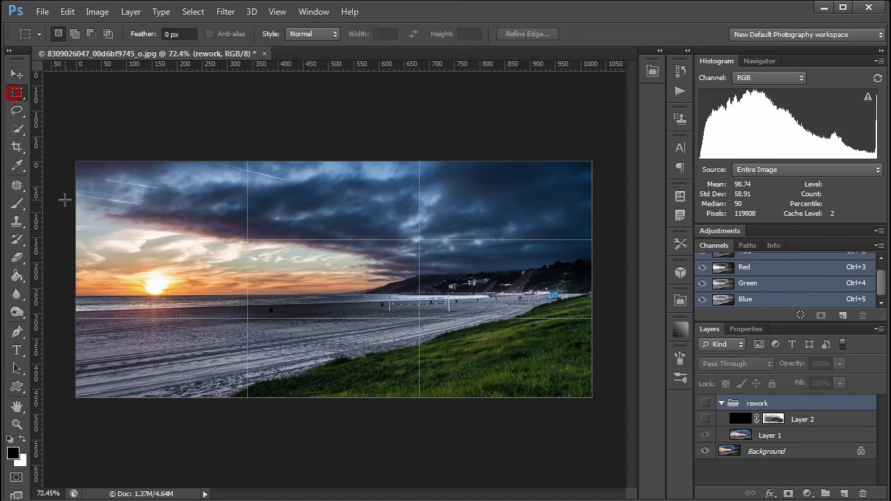
drag(74, 205, 595, 407)
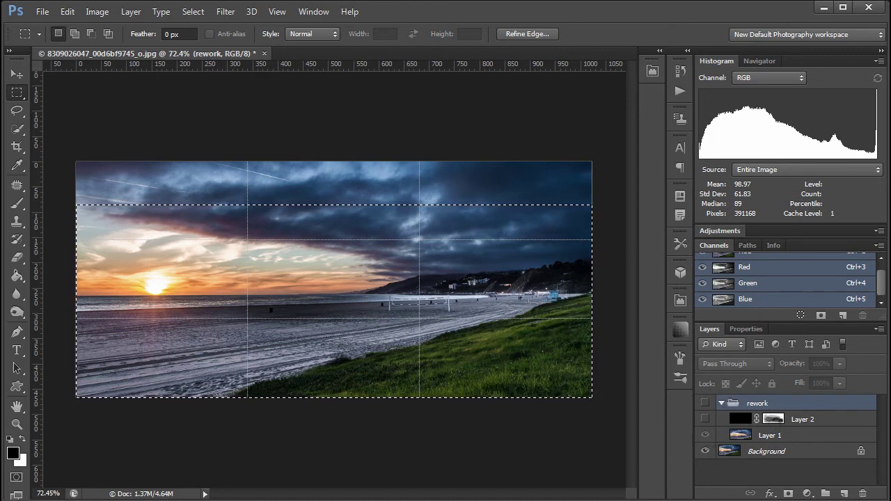
click(840, 402)
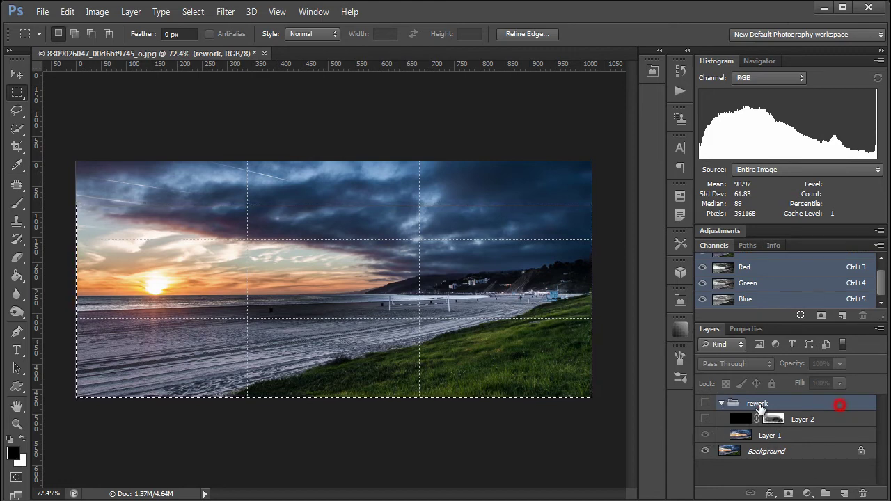
click(764, 452)
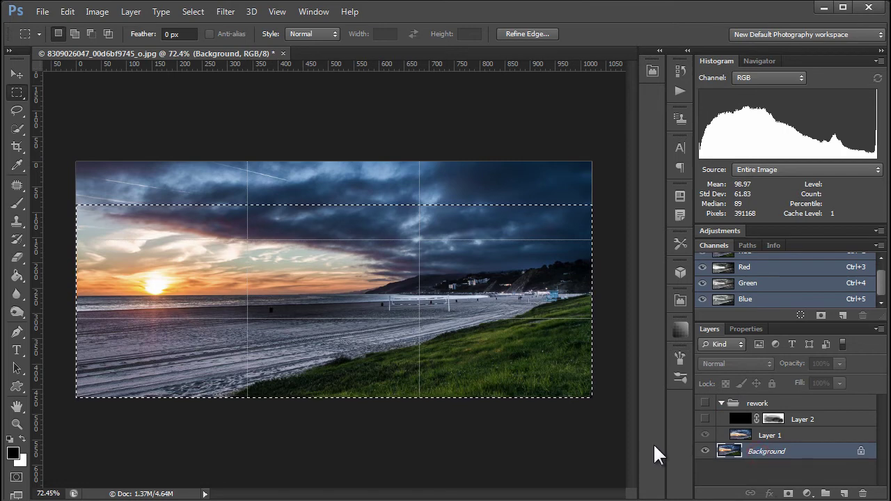
click(844, 493)
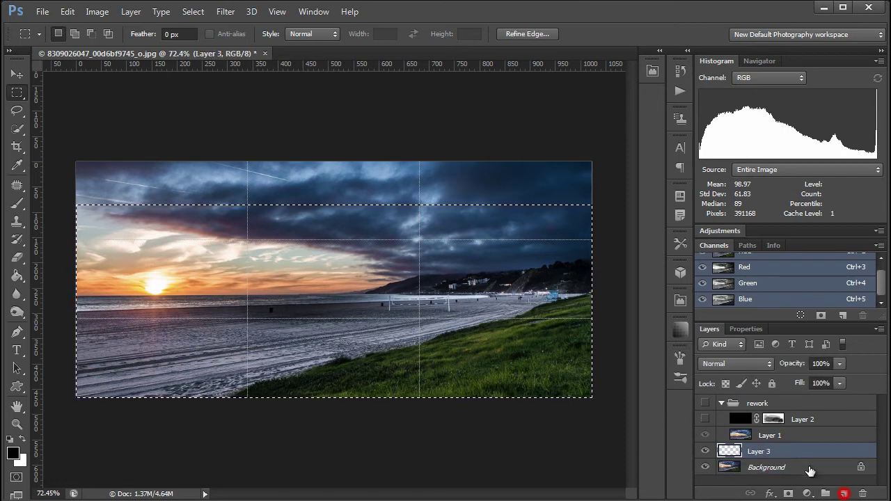
key(ctrl+shift+alt+e)
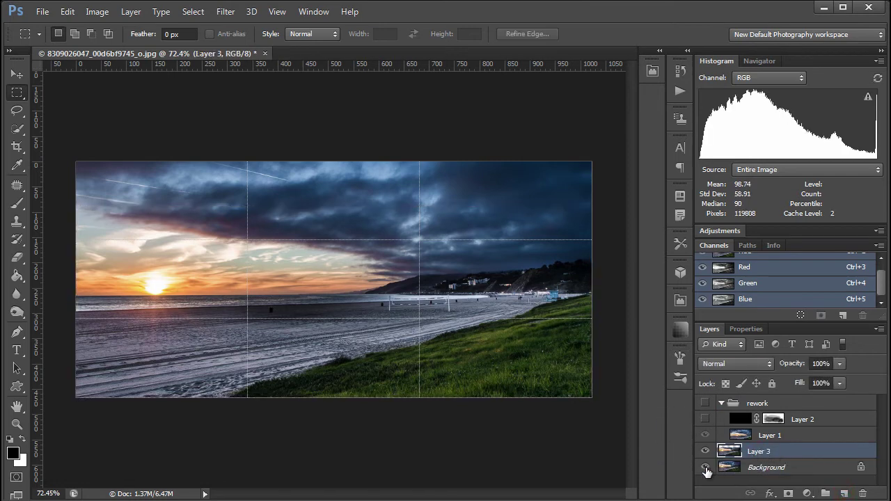
Step: View Layer 3 alone, then hide it and show Background, Layer 2 and Layer 1
click(705, 468)
click(705, 404)
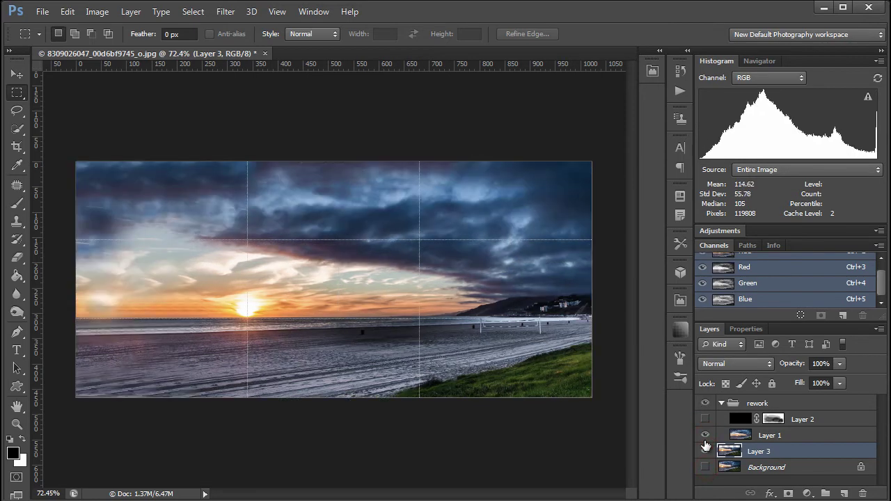
click(706, 436)
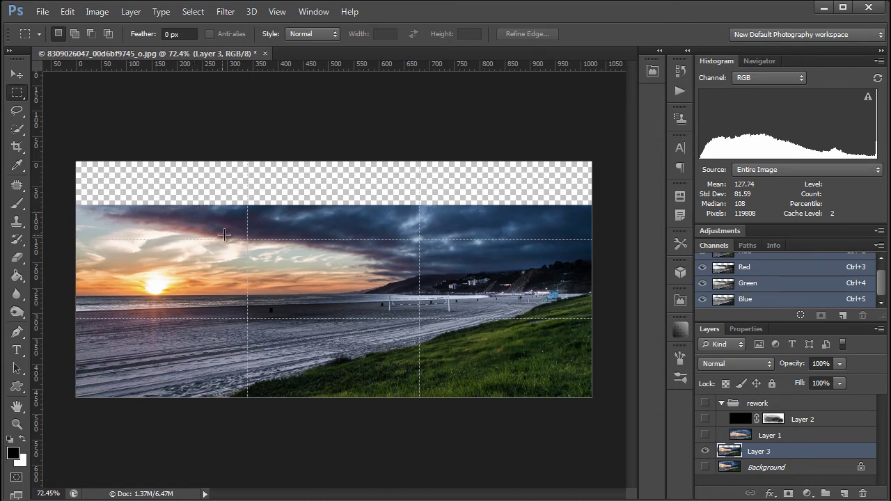
click(703, 451)
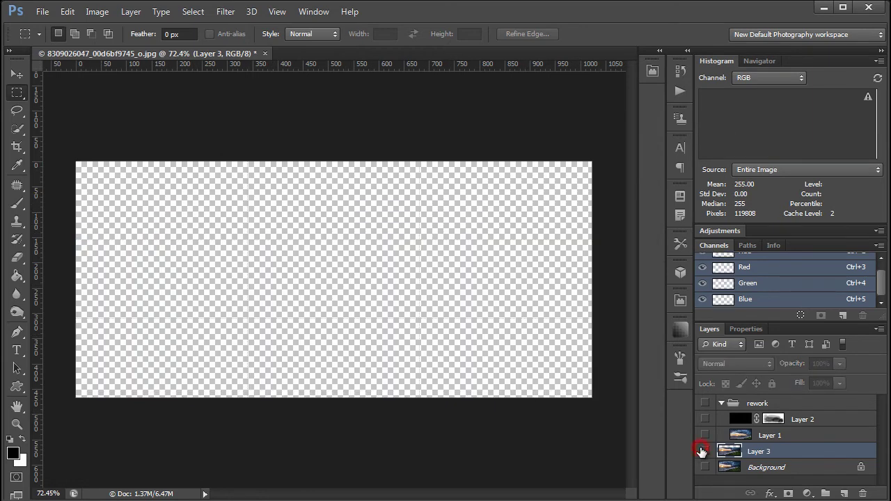
click(702, 467)
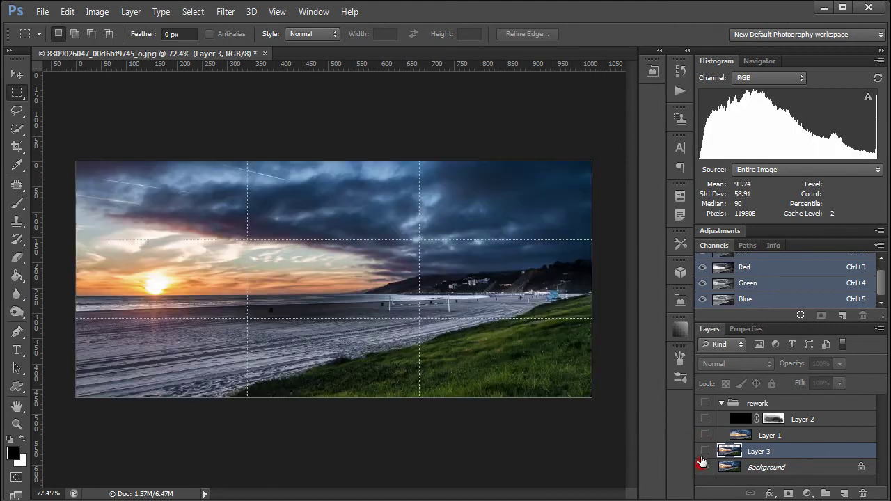
click(705, 420)
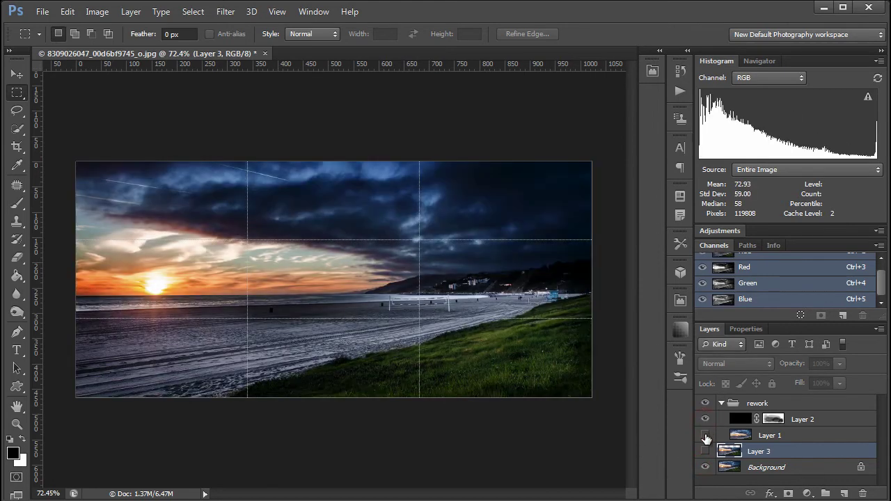
click(705, 436)
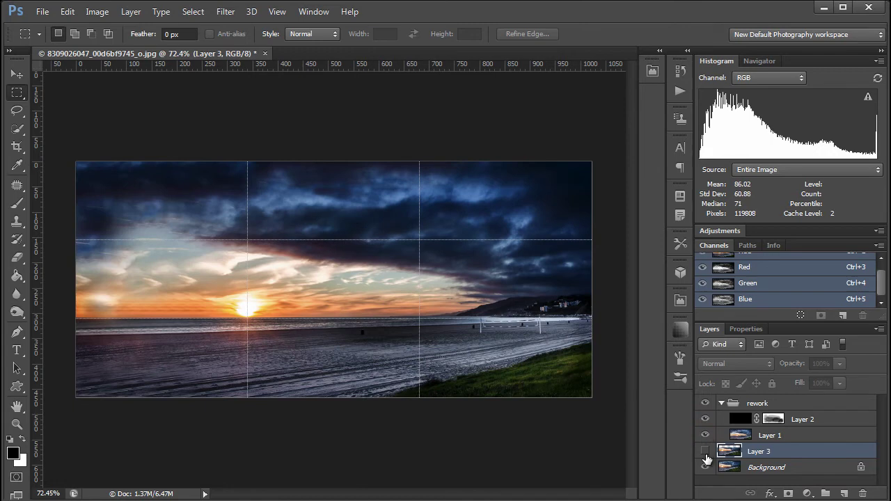
Step: Delete Layer 3 and toggle Layer 2 off and on to compare its darkening
key(Delete)
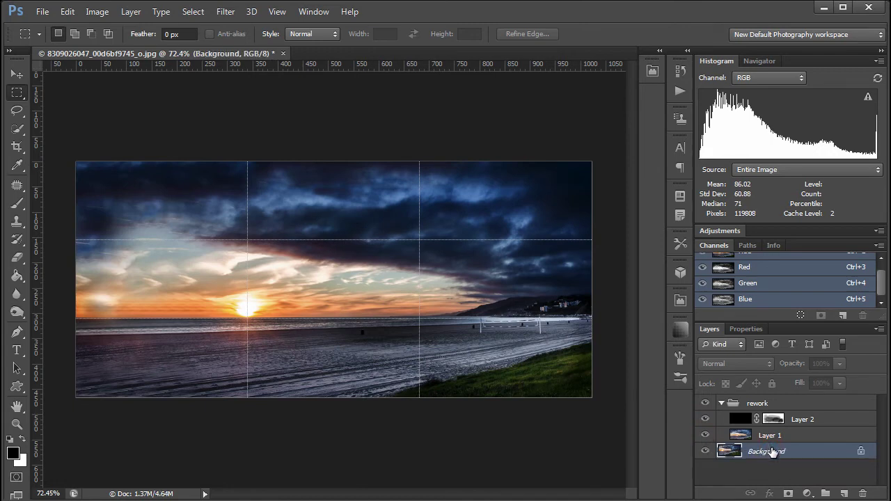
click(706, 420)
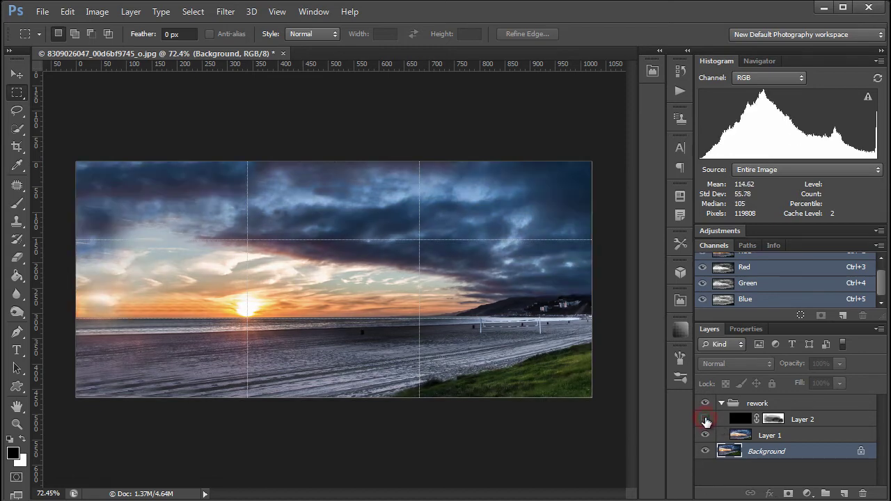
click(705, 419)
click(706, 420)
click(706, 420)
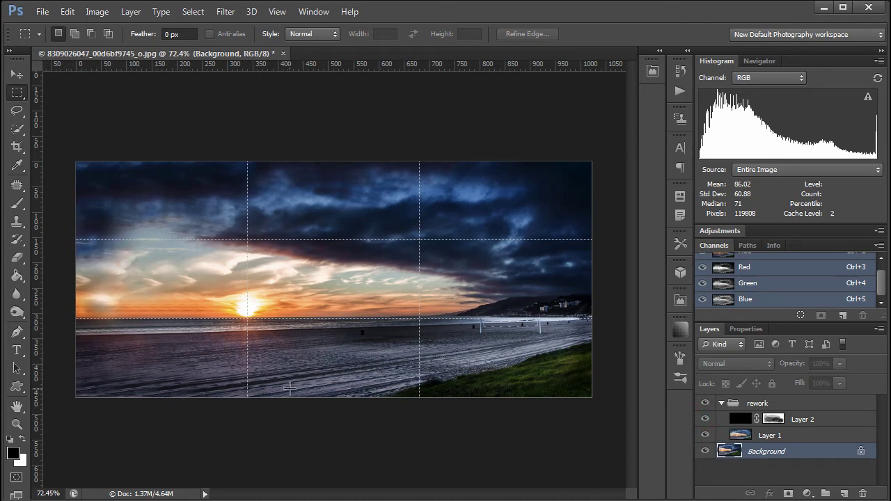
Step: Target Layer 2's mask with a white Brush, shrinking it from 240 px to about 25 px
click(774, 420)
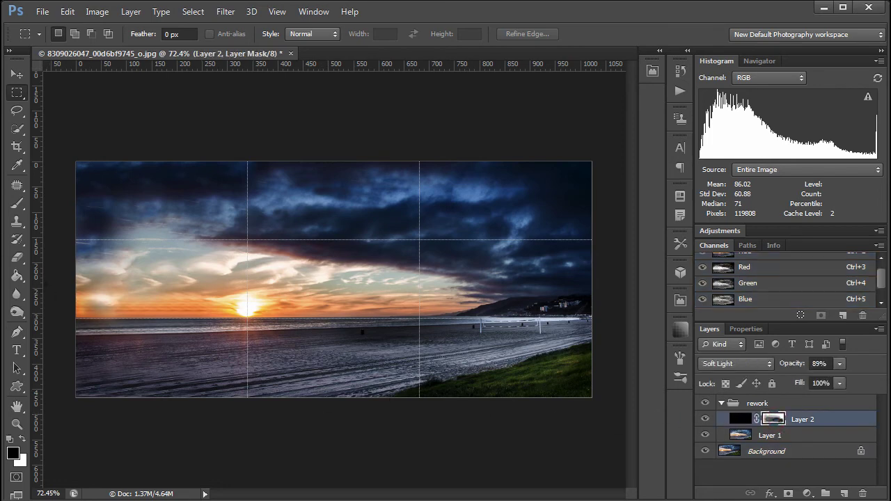
click(17, 204)
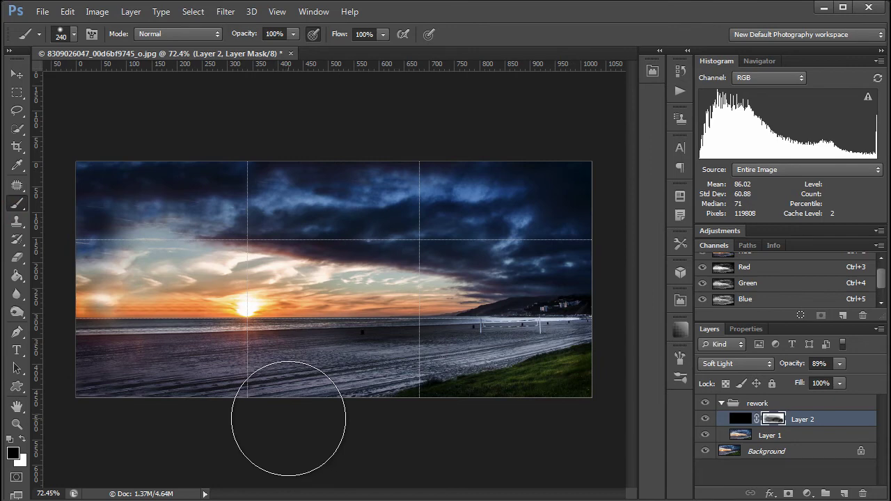
key(x)
click(299, 419)
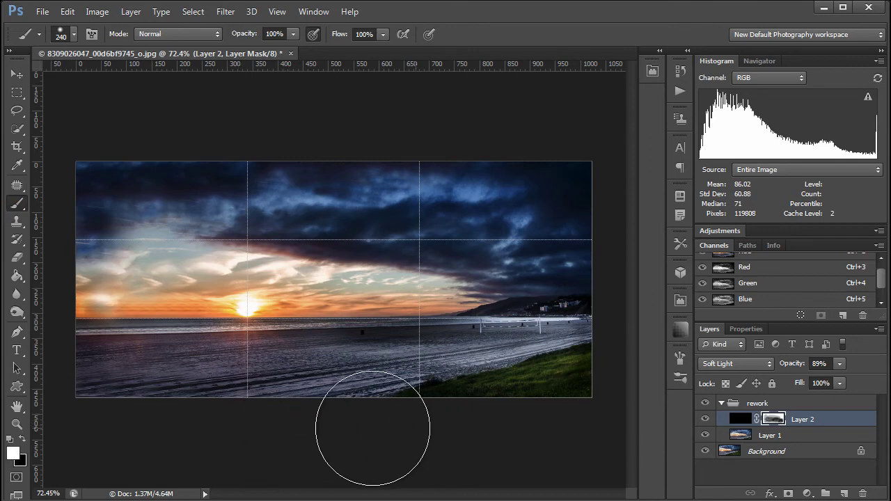
right_click(619, 361)
mouse_move(587, 334)
mouse_down()
mouse_move(550, 364)
mouse_move(436, 392)
mouse_up()
click(592, 330)
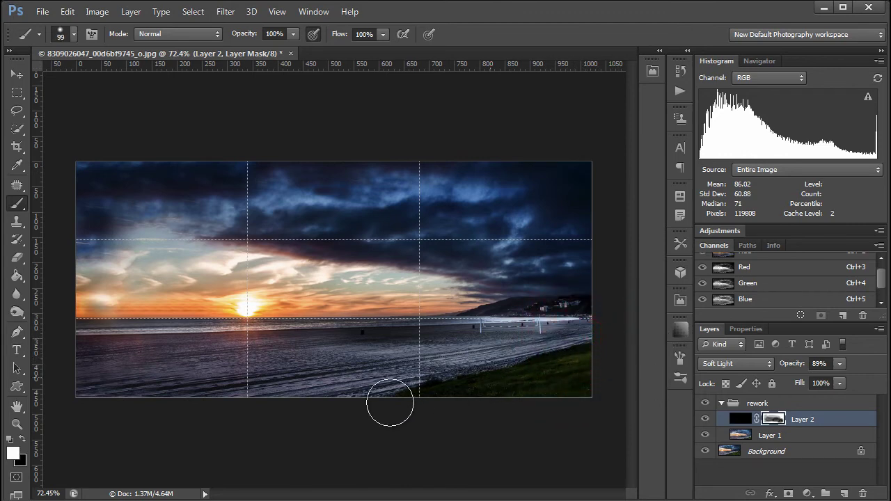
mouse_move(555, 322)
mouse_down()
mouse_move(535, 324)
mouse_move(571, 314)
mouse_move(491, 322)
mouse_move(534, 323)
mouse_up()
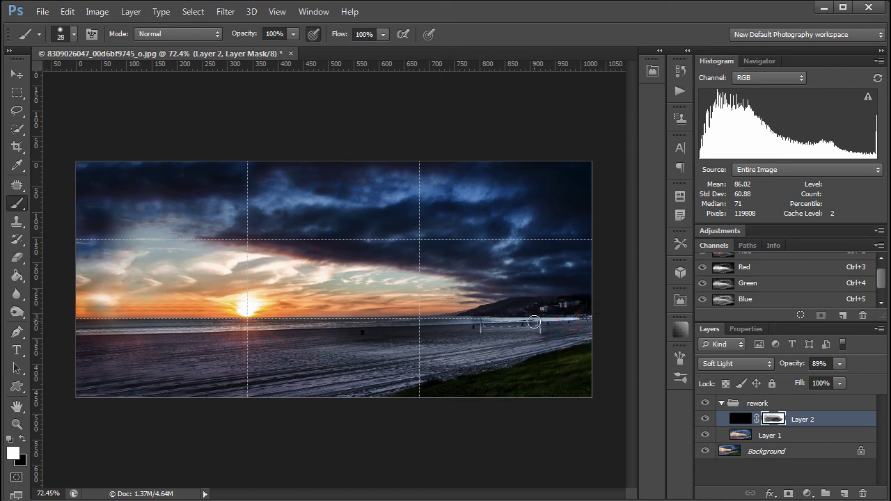
Step: Switch to black, undo the grass stroke, and set a 99 px brush at 35% opacity
key(x)
mouse_move(480, 369)
mouse_down()
mouse_move(516, 376)
mouse_move(505, 374)
mouse_move(553, 360)
mouse_move(542, 368)
mouse_up()
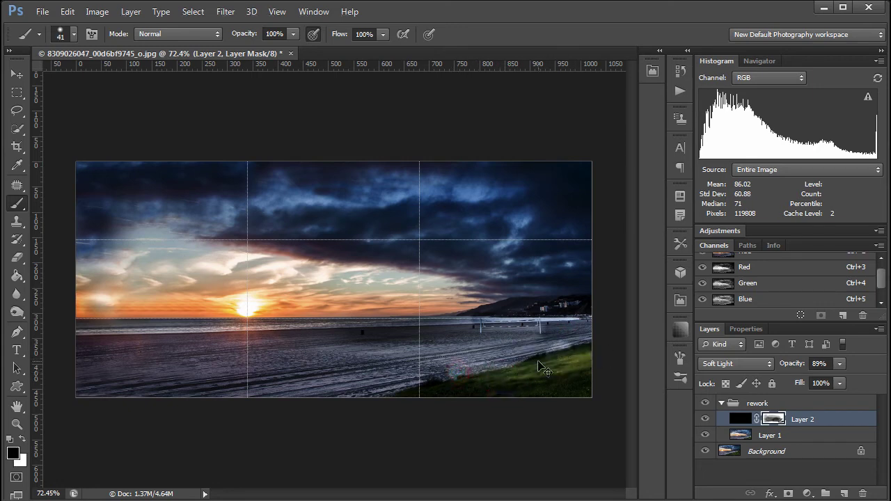
key(ctrl+z)
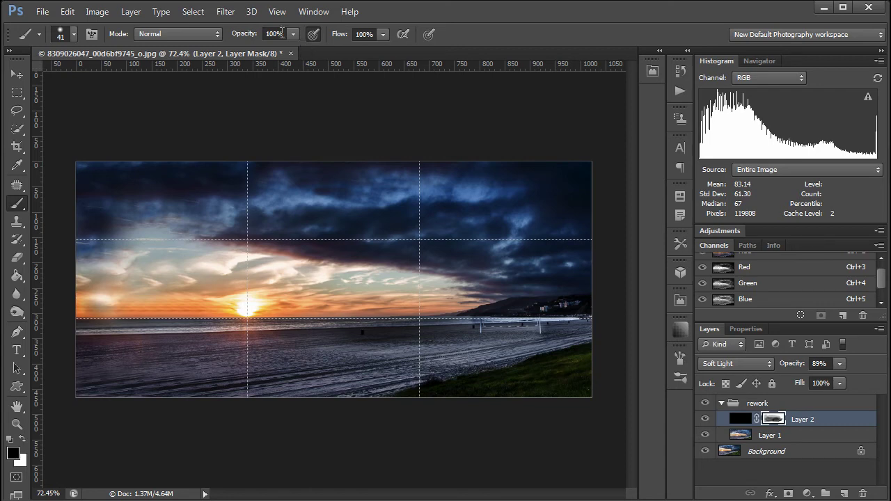
click(293, 33)
drag(293, 48, 247, 48)
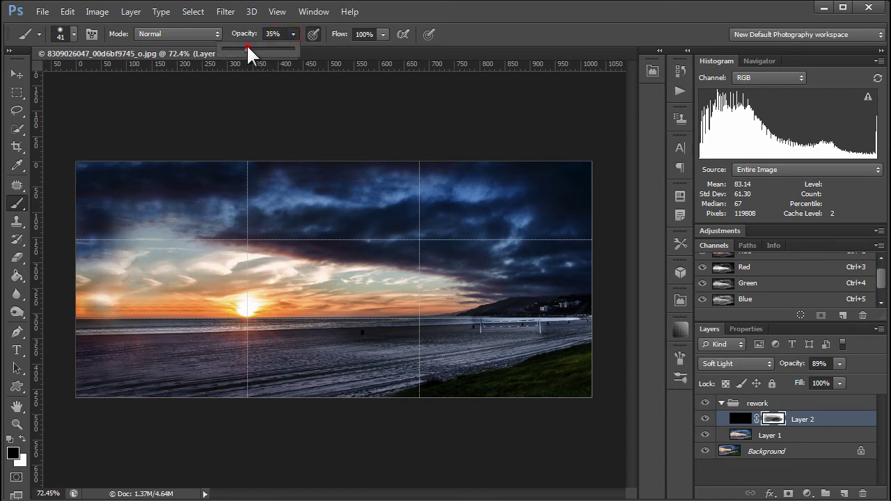
alt+right_click(566, 339)
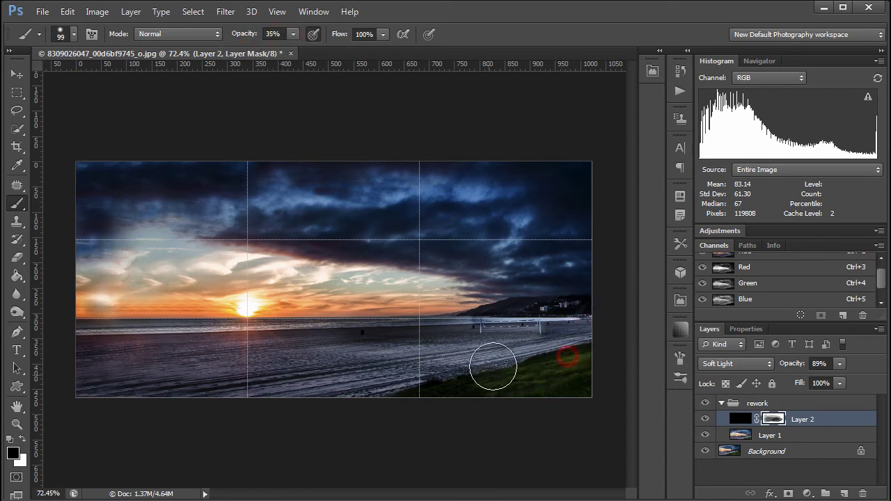
Step: Paint the mask over the right beach, grass, lower-left water, bottom edge, left beach and sky
mouse_move(493, 365)
mouse_down()
mouse_move(470, 362)
mouse_move(559, 328)
mouse_move(413, 362)
mouse_move(478, 362)
mouse_move(453, 369)
mouse_move(573, 339)
mouse_move(517, 366)
mouse_move(469, 374)
mouse_move(560, 318)
mouse_move(562, 289)
mouse_move(547, 274)
mouse_move(481, 273)
mouse_up()
mouse_move(144, 372)
mouse_down()
mouse_move(341, 355)
mouse_move(192, 351)
mouse_move(227, 346)
mouse_move(131, 333)
mouse_move(117, 300)
mouse_move(114, 332)
mouse_move(157, 353)
mouse_move(195, 347)
mouse_up()
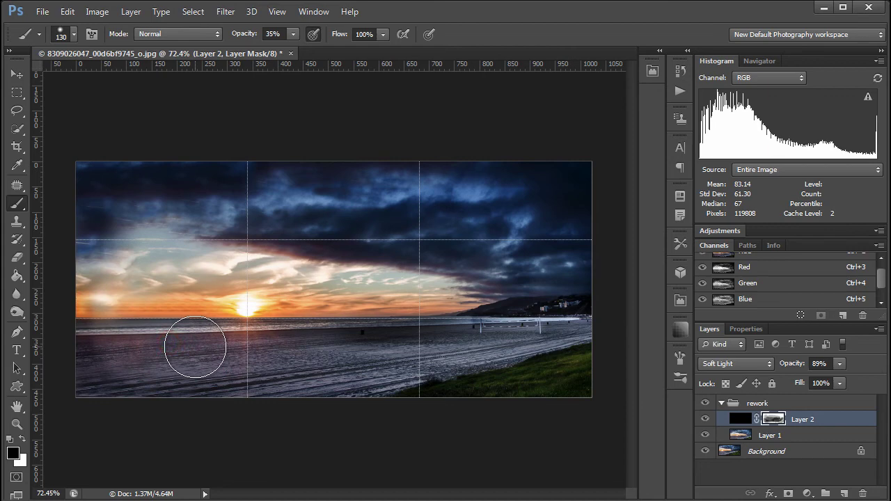
key(x)
mouse_move(156, 403)
mouse_down()
mouse_move(397, 402)
mouse_move(307, 409)
mouse_move(464, 388)
mouse_up()
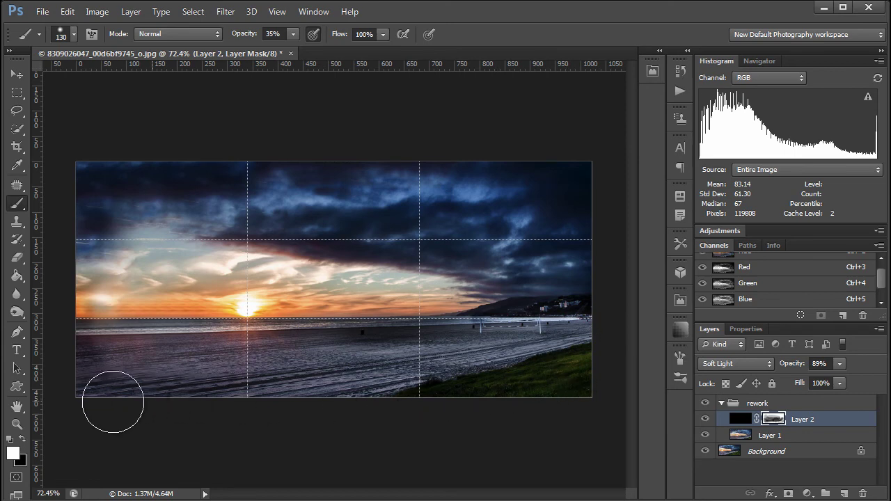
click(113, 338)
click(116, 207)
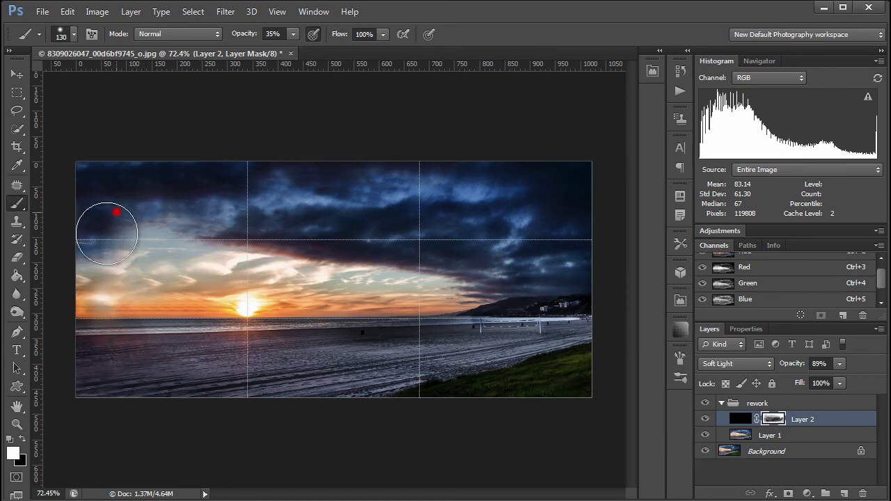
Step: Try lower opacities on Layer 2, then drag it from 89% up to 100%
click(840, 363)
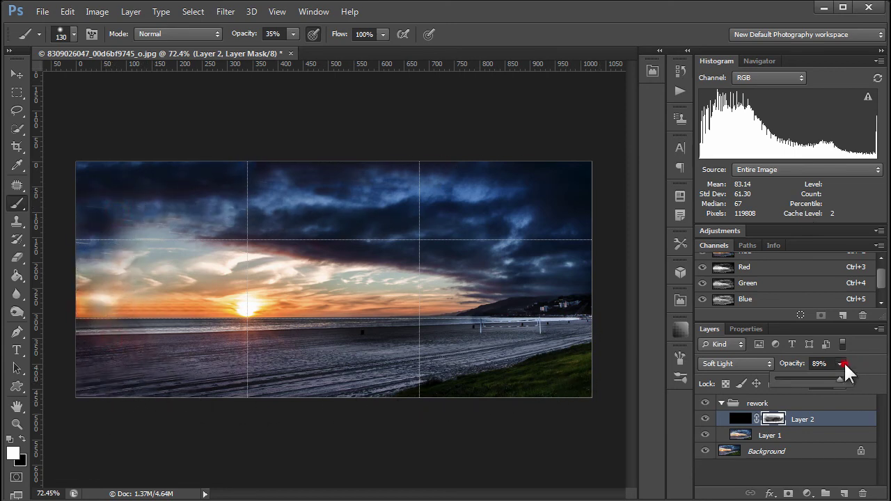
drag(839, 374, 746, 385)
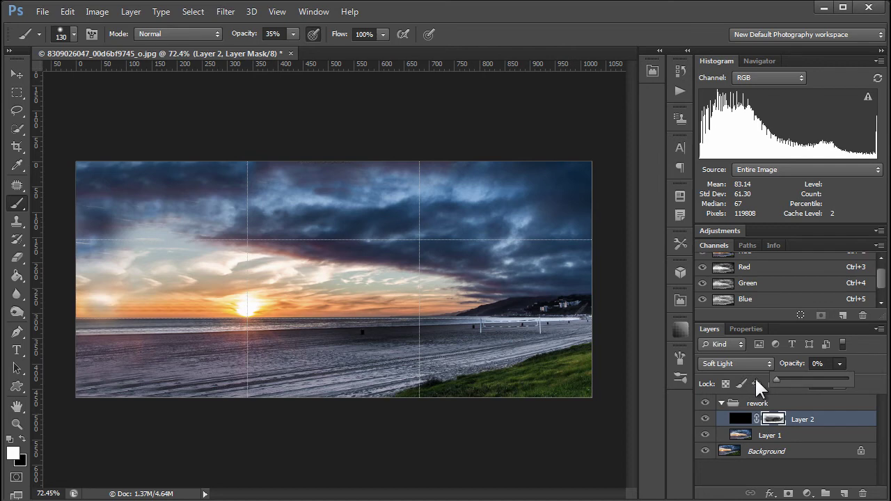
drag(781, 387, 857, 369)
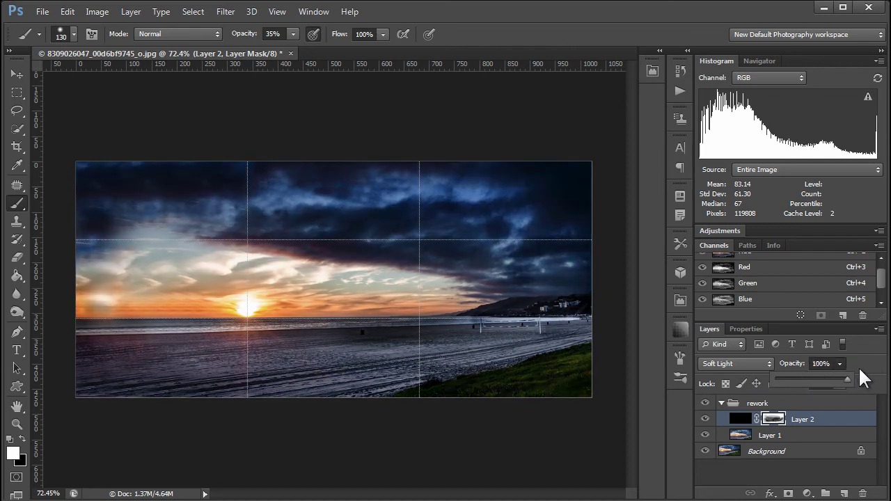
Step: Raise brush opacity to 67% and paint the mask along the lower beach and shore edges
click(384, 409)
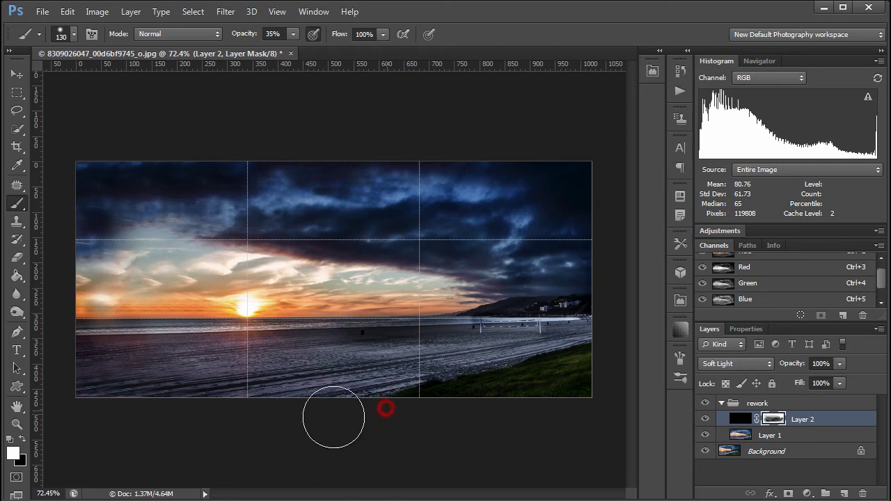
click(292, 34)
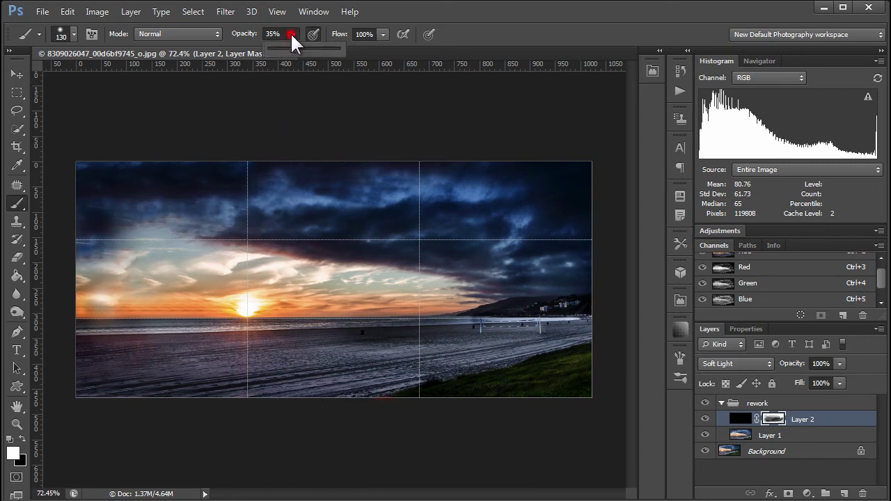
drag(291, 49, 313, 49)
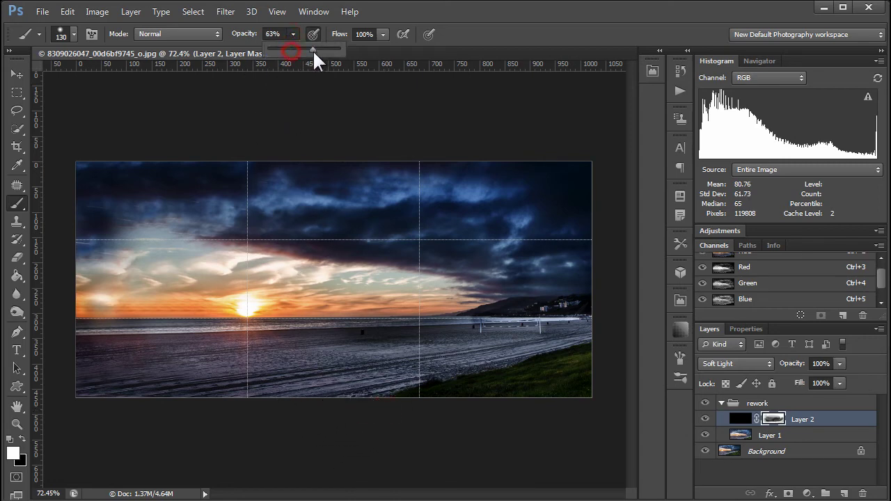
click(389, 395)
click(369, 386)
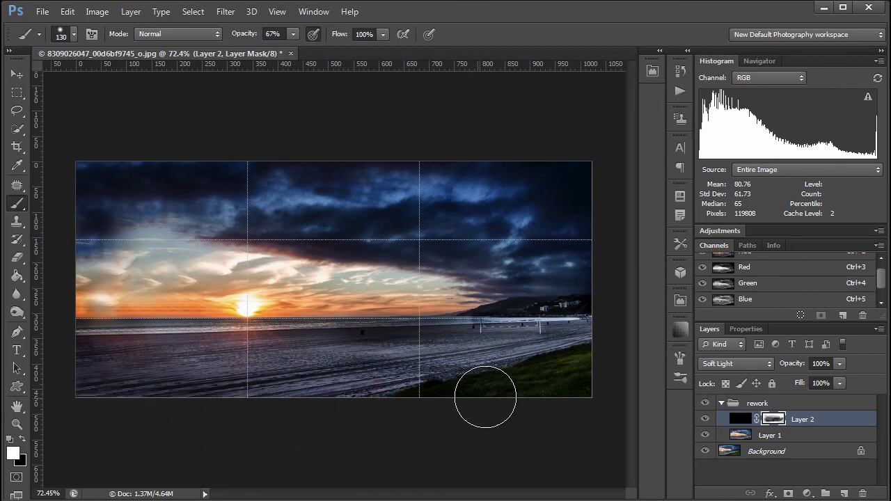
click(499, 372)
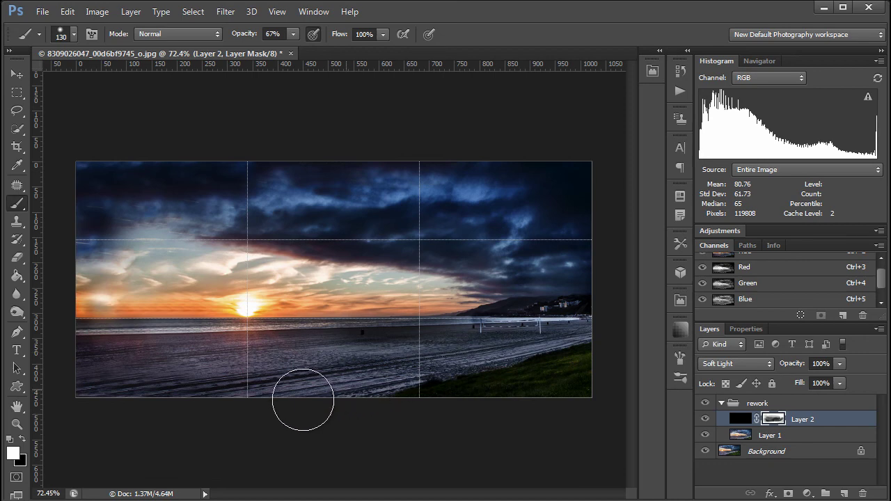
click(439, 376)
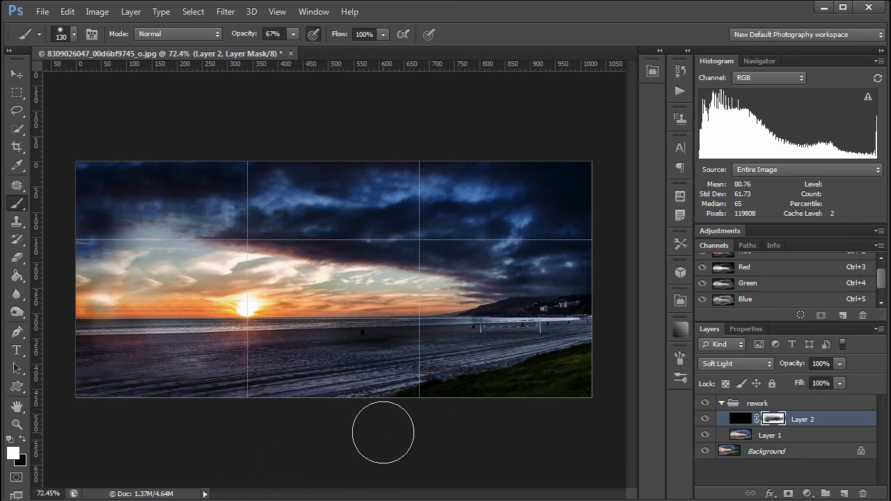
key(x)
click(348, 343)
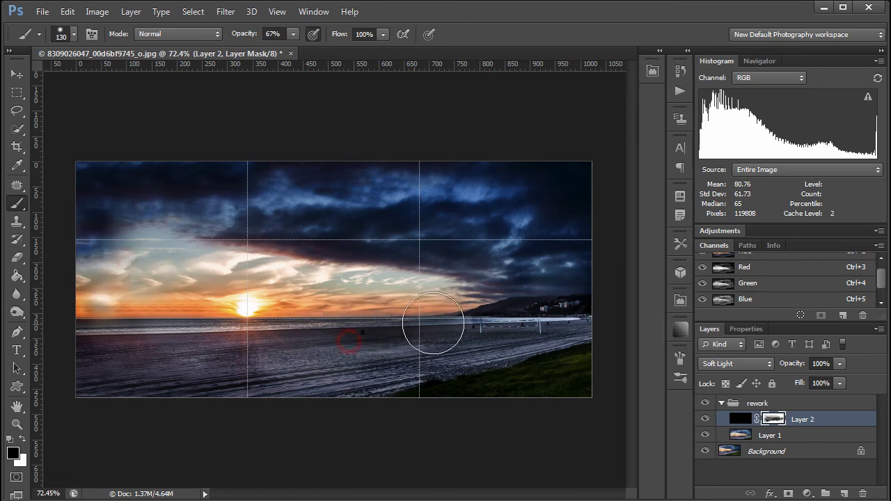
key(x)
click(155, 362)
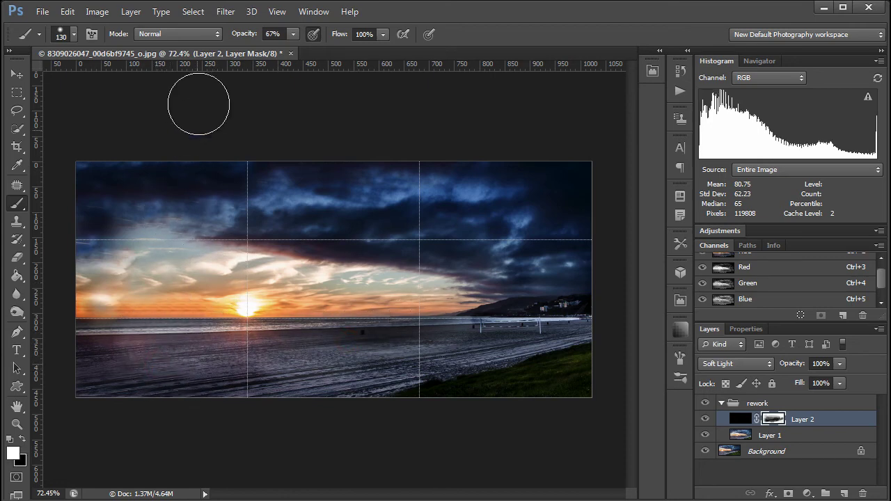
Step: At 32% brush opacity, paint the right and lower shoreline, then shrink the brush to 47 px
click(294, 34)
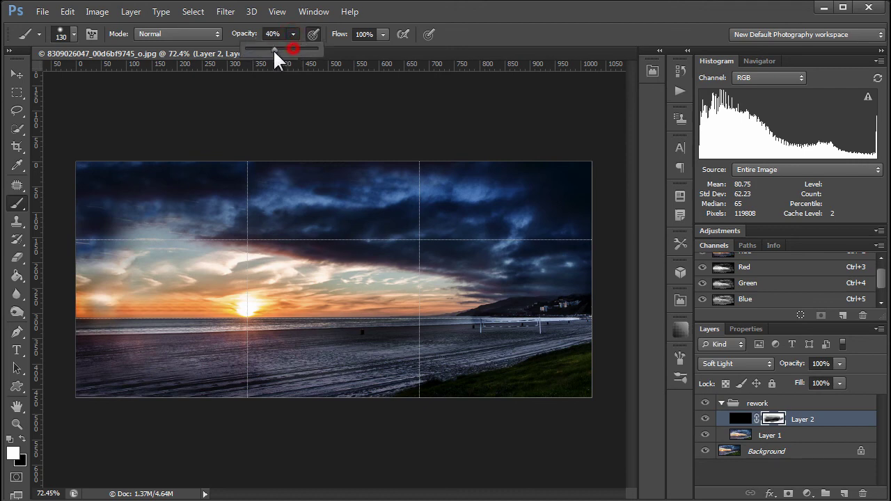
click(159, 381)
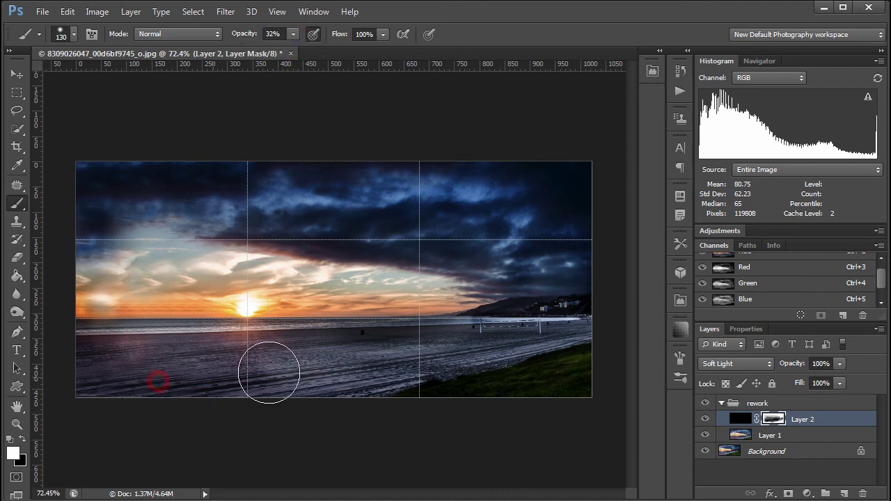
click(557, 339)
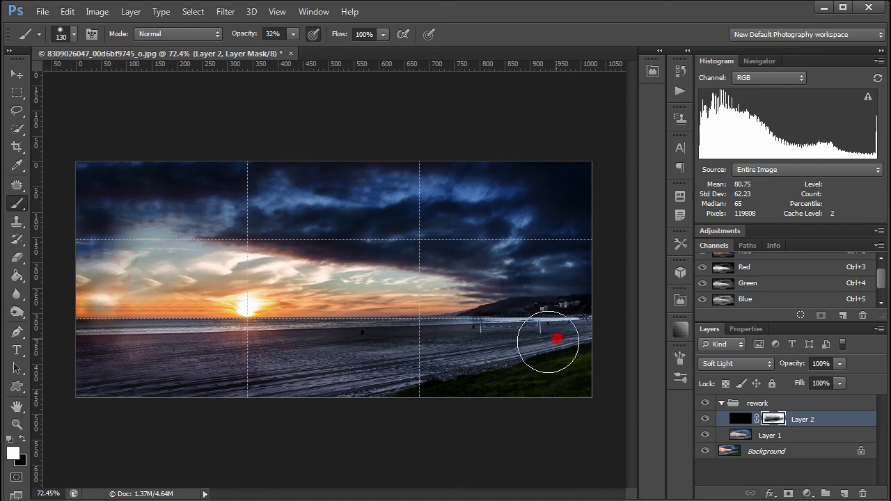
click(434, 352)
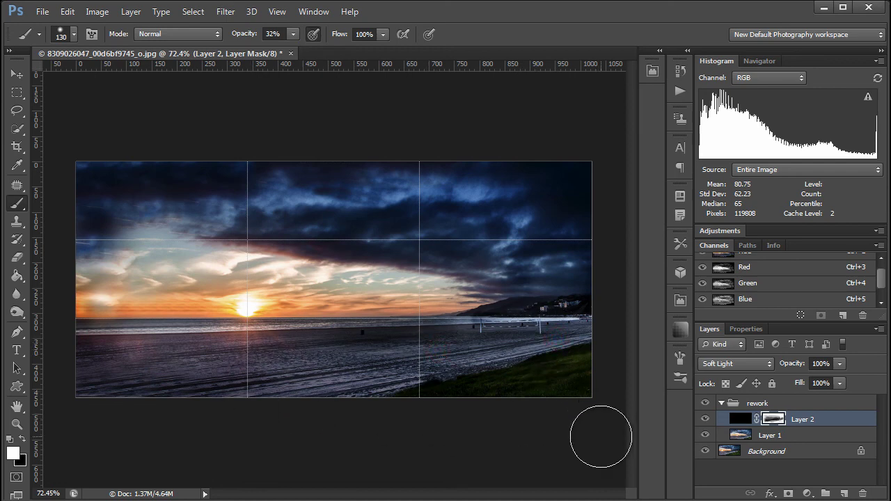
key(x)
alt+right_click(539, 376)
click(567, 363)
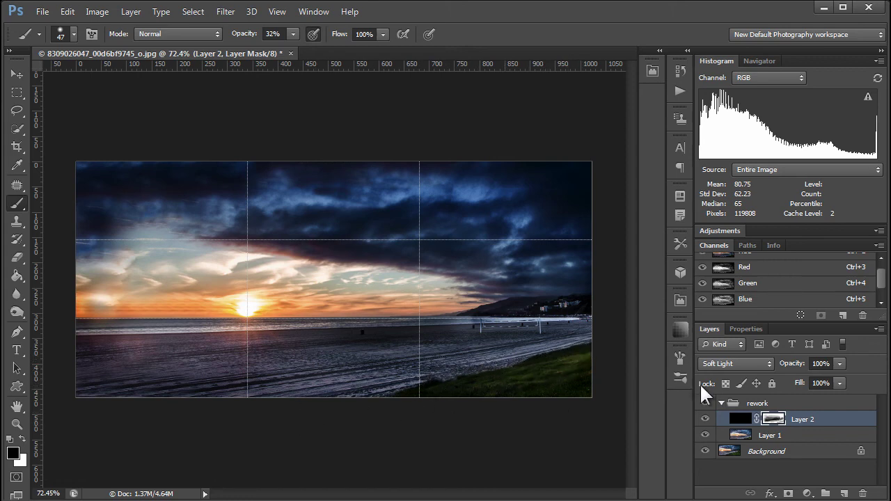
Step: Toggle Layer 2 and the rework group against the original beach photo, hiding the grid with Ctrl+'
click(705, 420)
click(705, 420)
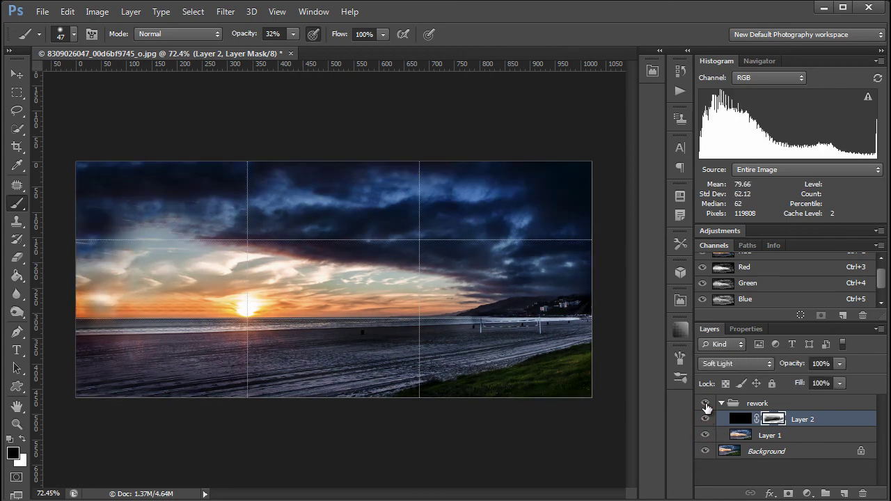
click(706, 403)
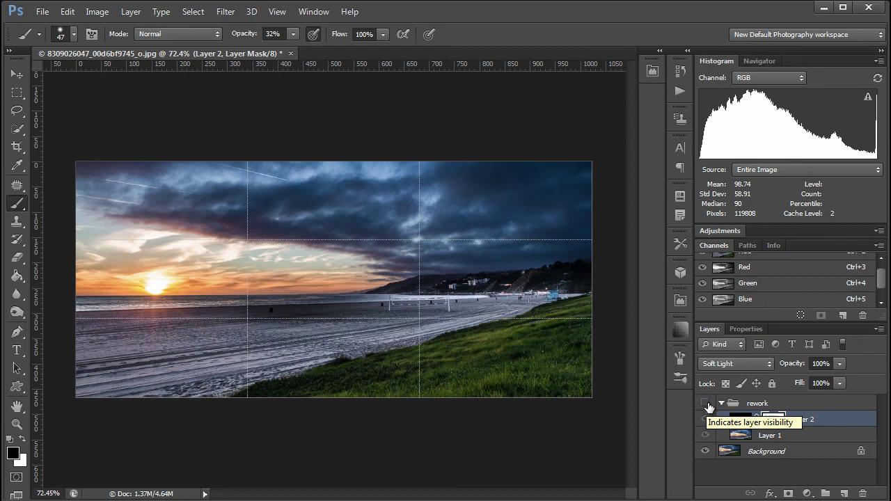
key(ctrl+apostrophe)
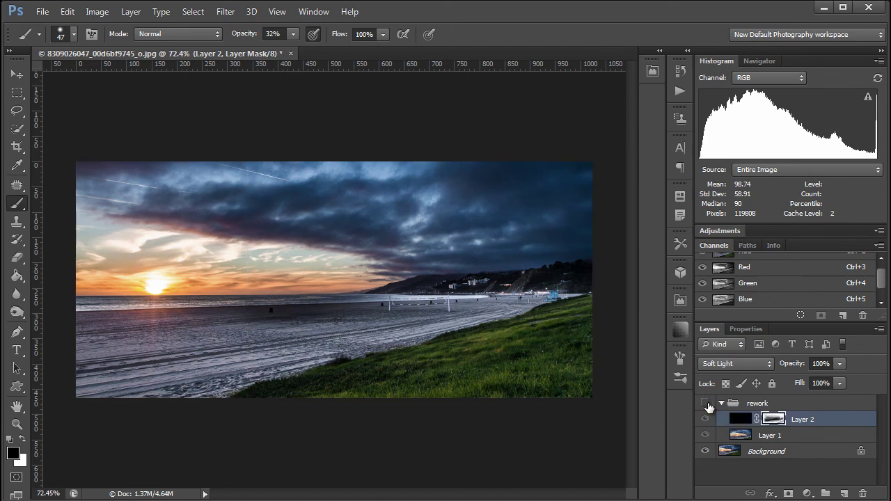
click(706, 404)
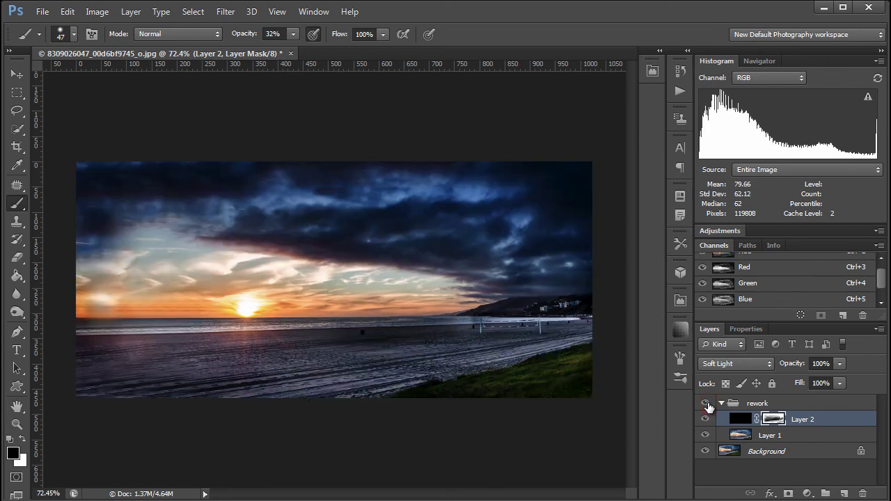
click(707, 405)
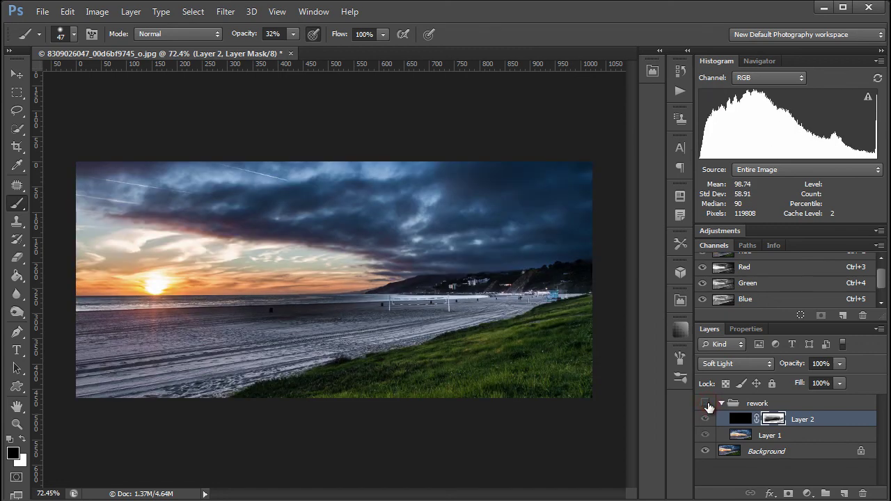
click(707, 405)
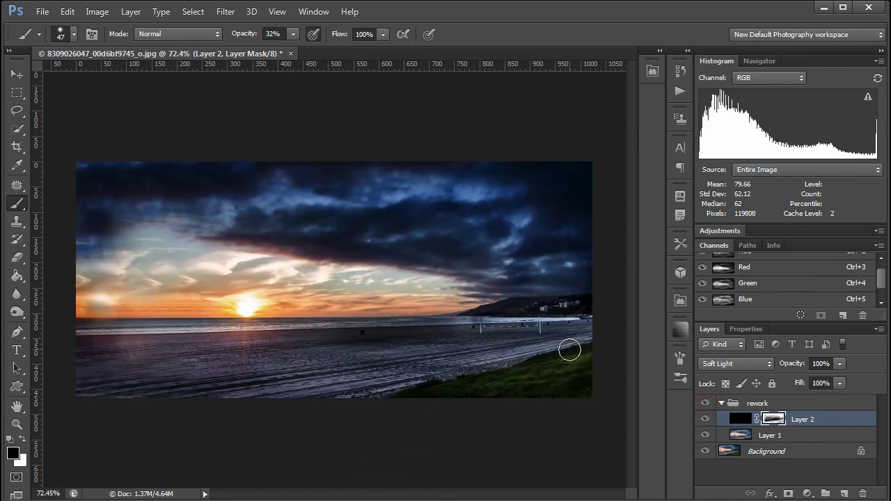